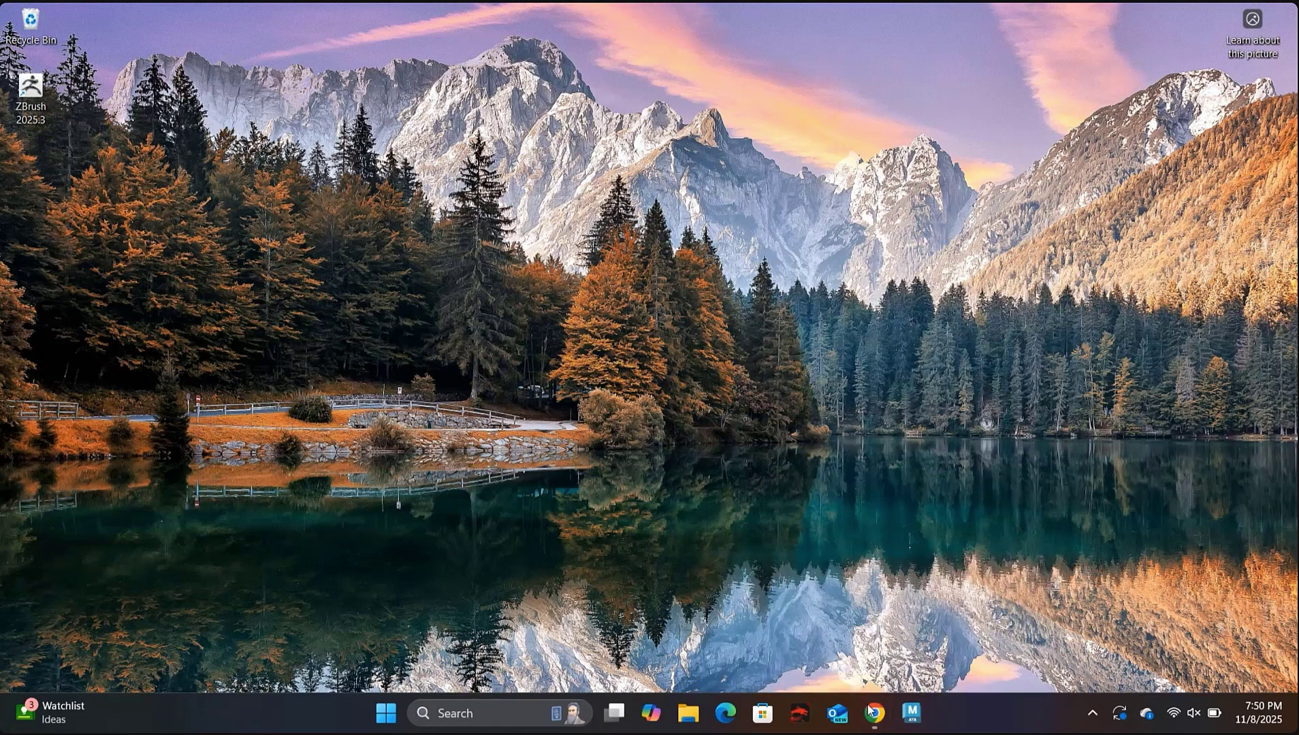
Bring Chrome forward and open the Reddit guide on streaming multiple screens with Sunshine/Moonlight.
{"action": "mouse_move", "coordinate": [870, 709]}
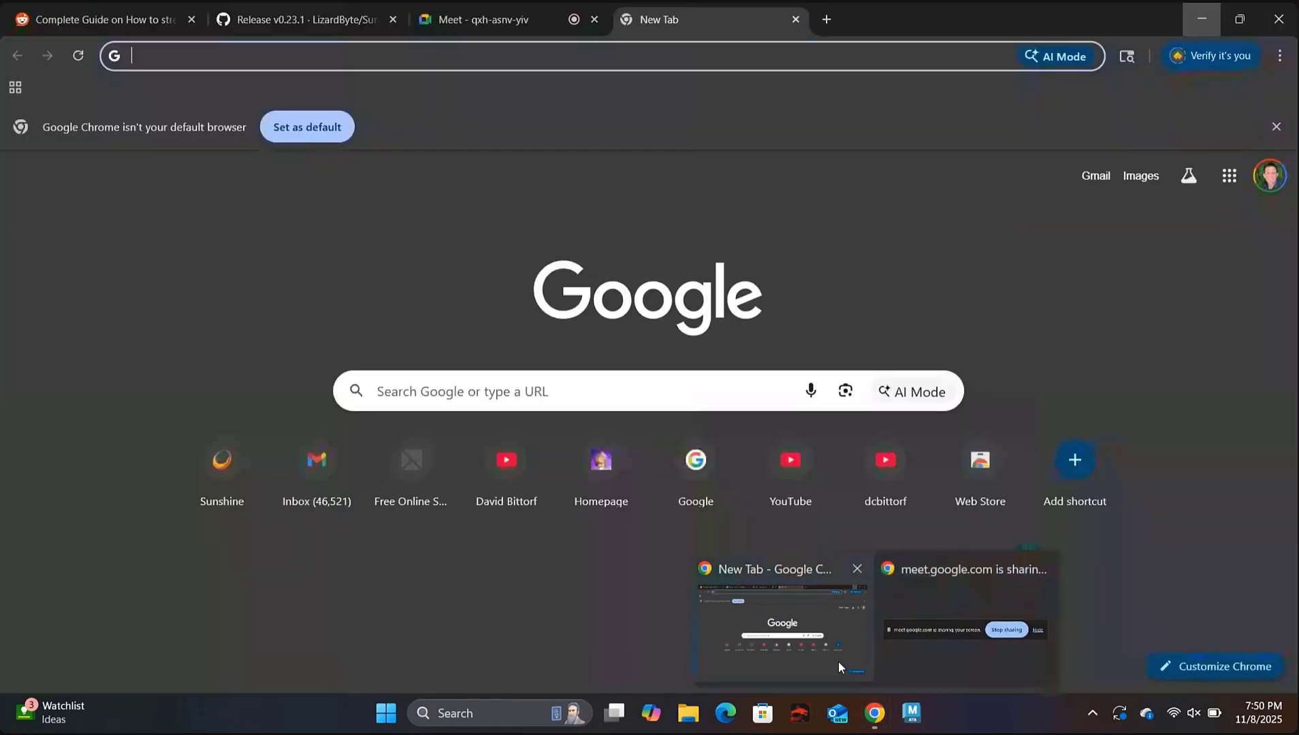
{"action": "left_click", "coordinate": [838, 661]}
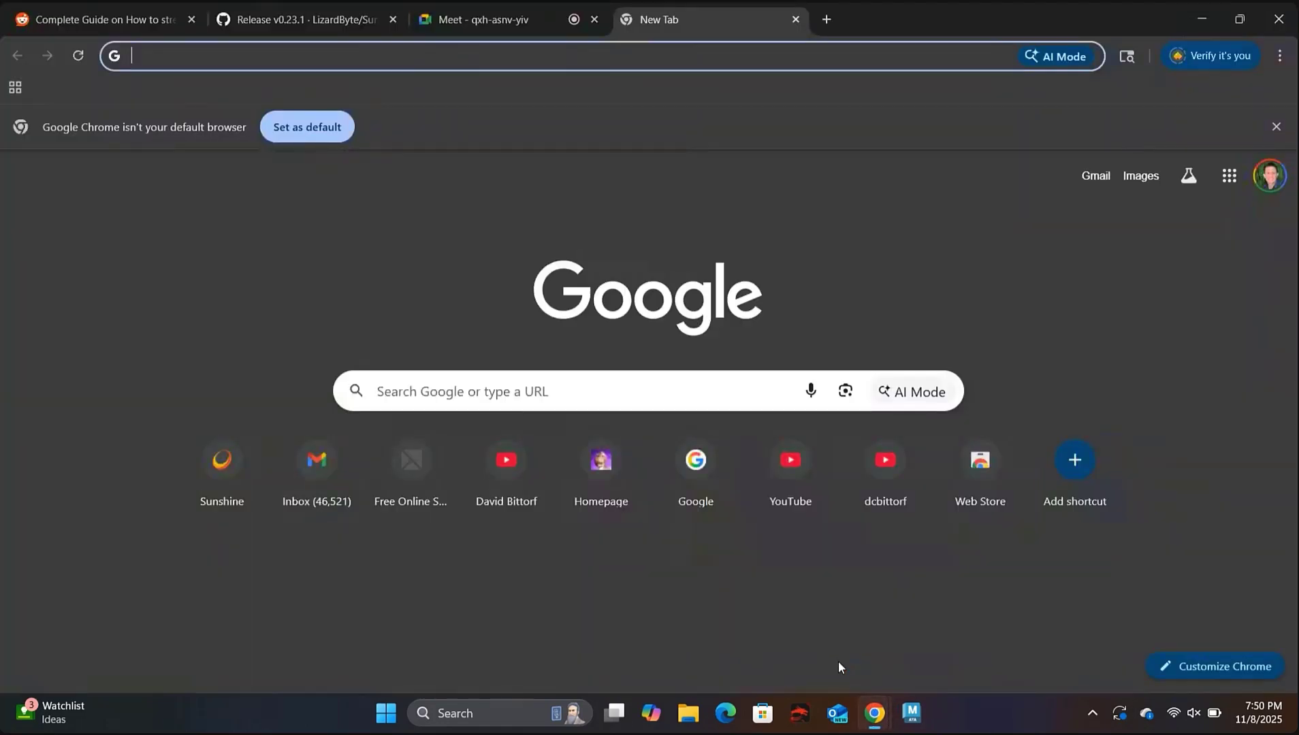
{"action": "left_click", "coordinate": [111, 2]}
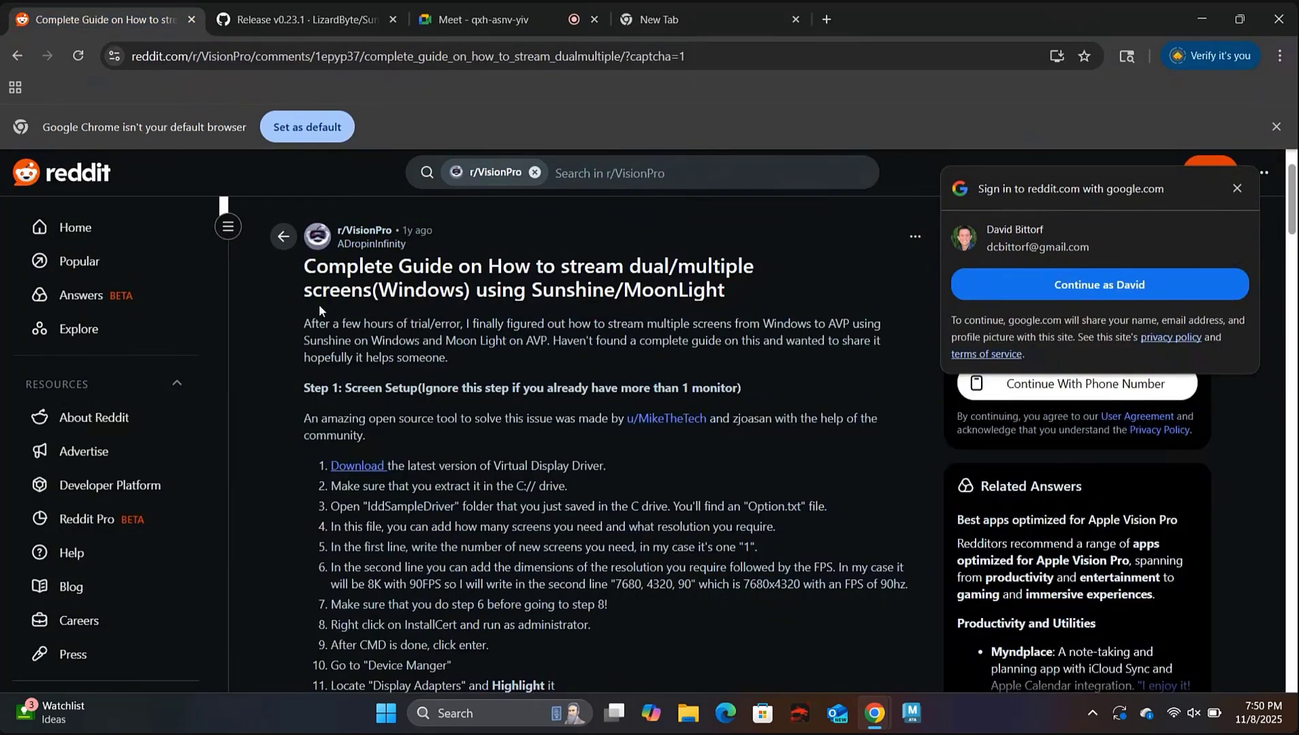
{"action": "scroll", "coordinate": [318, 306], "scroll_direction": "down", "scroll_amount": 2}
{"action": "scroll", "coordinate": [318, 304], "scroll_direction": "up", "scroll_amount": 2}
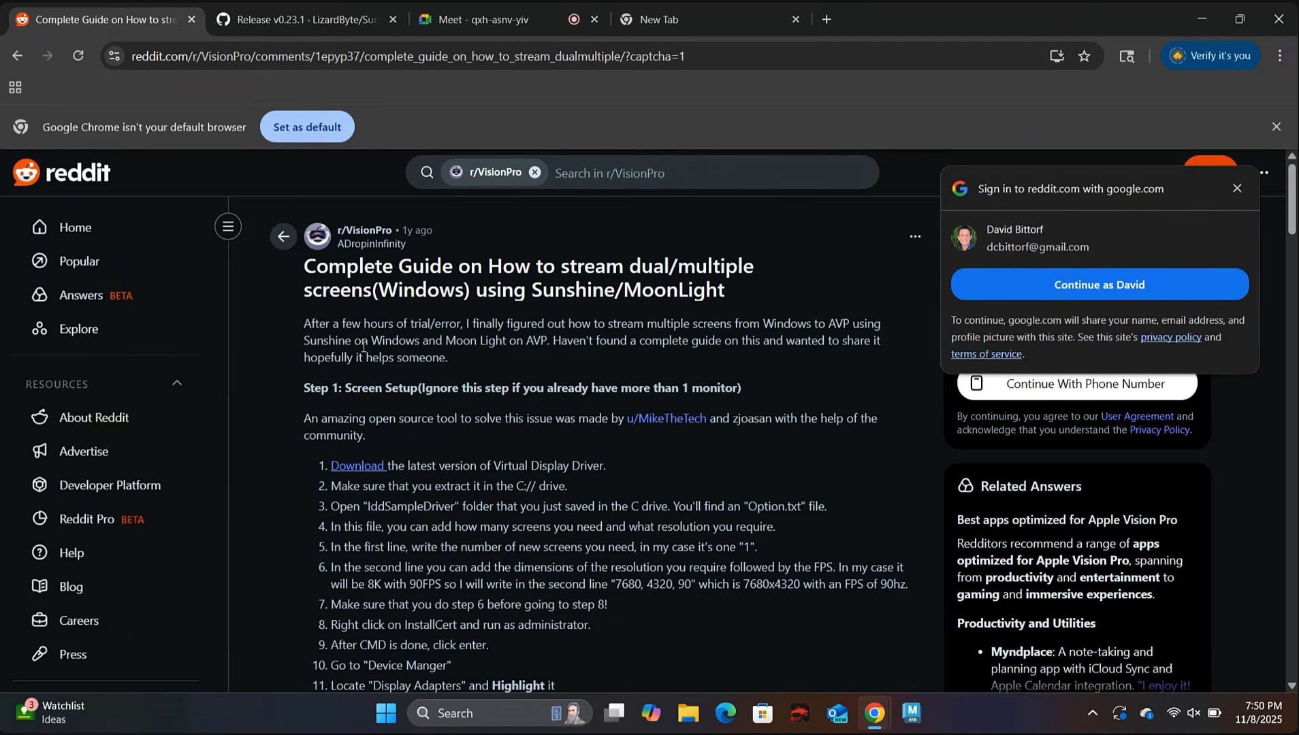
Download sunshine-windows-installer.exe (11.1 MB) from the Sunshine v0.23.1 GitHub release assets.
{"action": "left_click", "coordinate": [286, 19]}
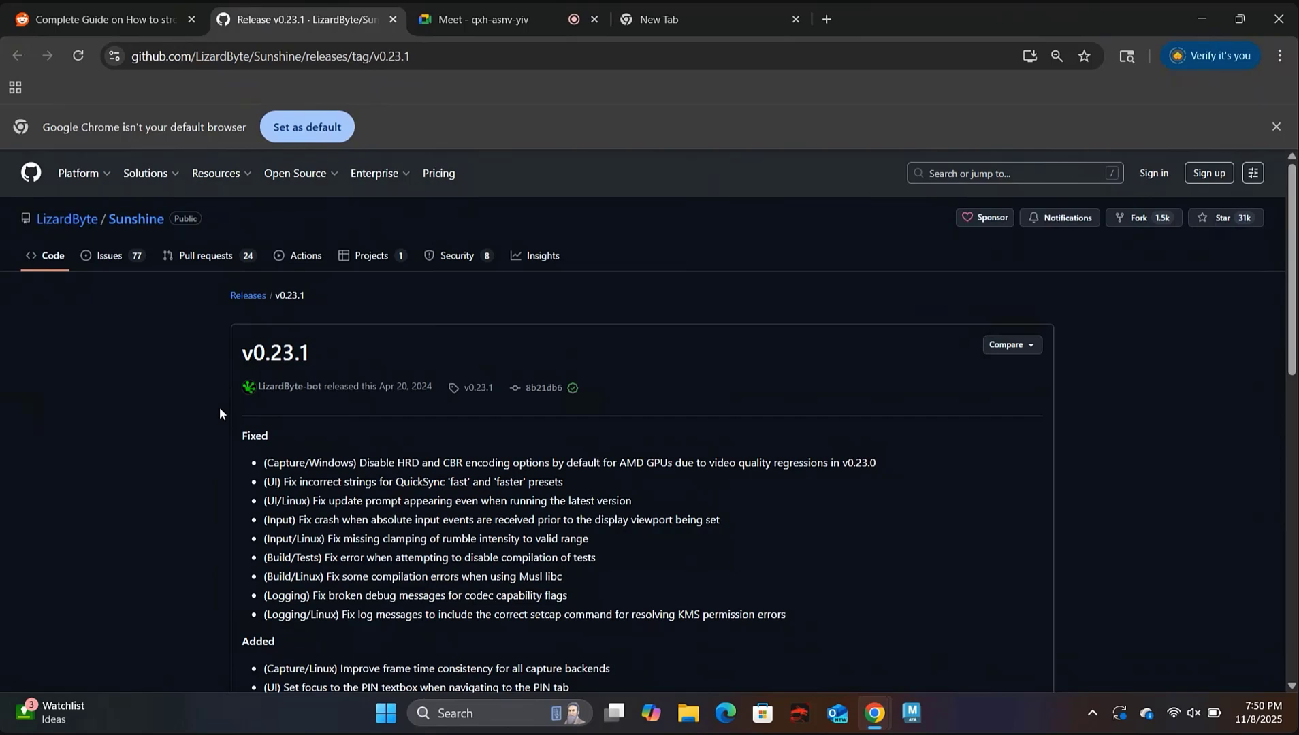
{"action": "scroll", "coordinate": [219, 409], "scroll_direction": "down", "scroll_amount": 6}
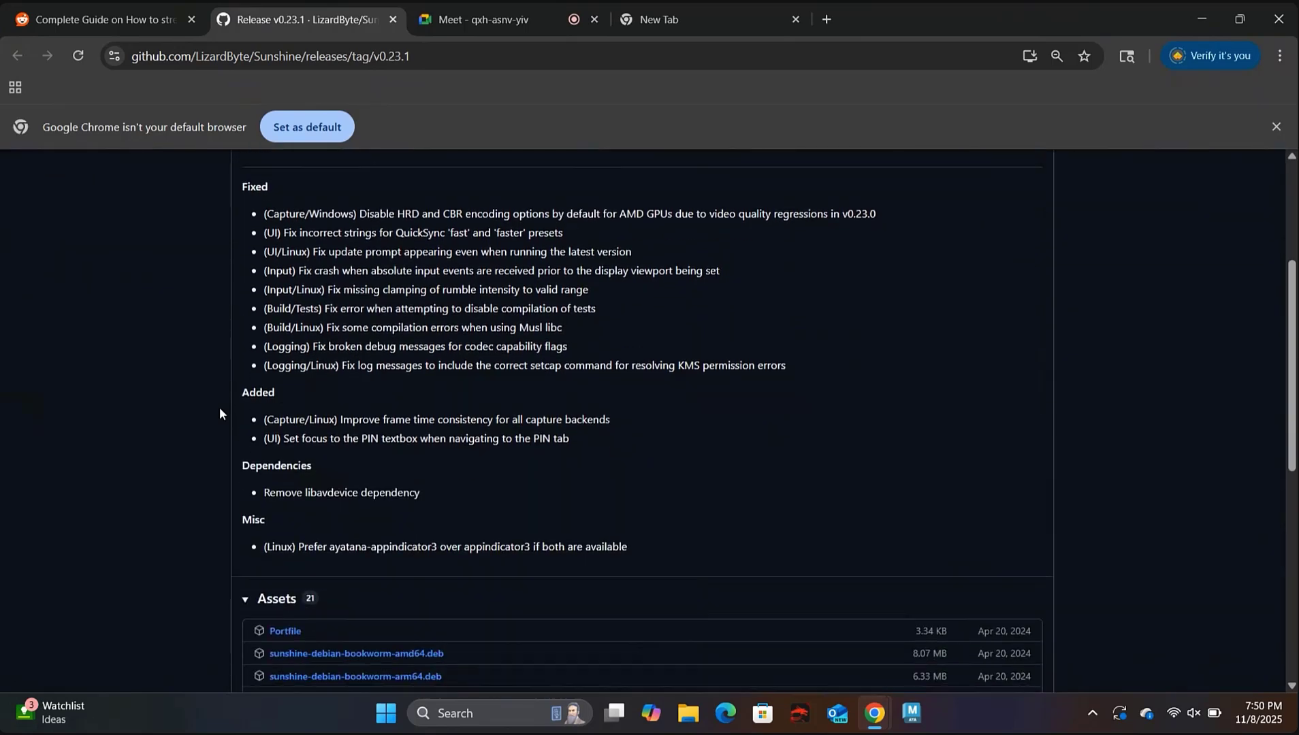
{"action": "scroll", "coordinate": [219, 407], "scroll_direction": "down", "scroll_amount": 5}
{"action": "scroll", "coordinate": [220, 407], "scroll_direction": "up", "scroll_amount": 2}
{"action": "scroll", "coordinate": [219, 412], "scroll_direction": "down", "scroll_amount": 1}
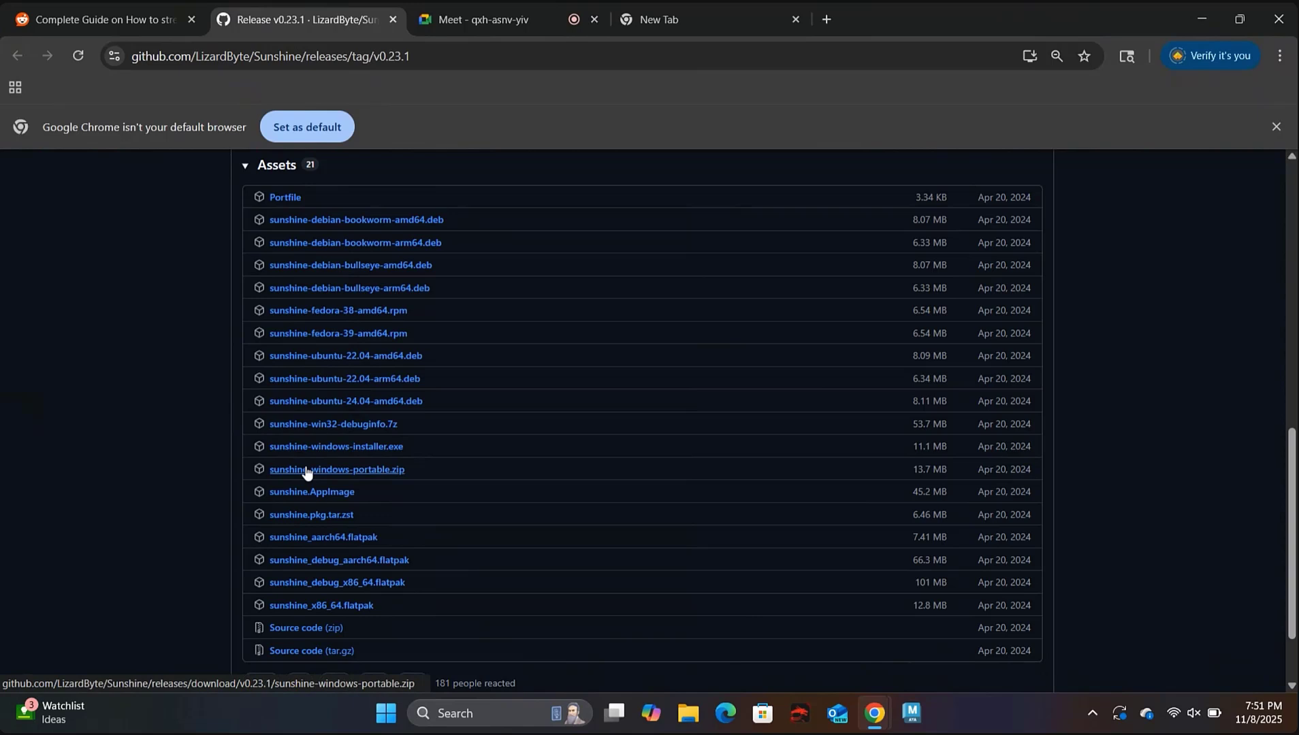
{"action": "left_click", "coordinate": [352, 452]}
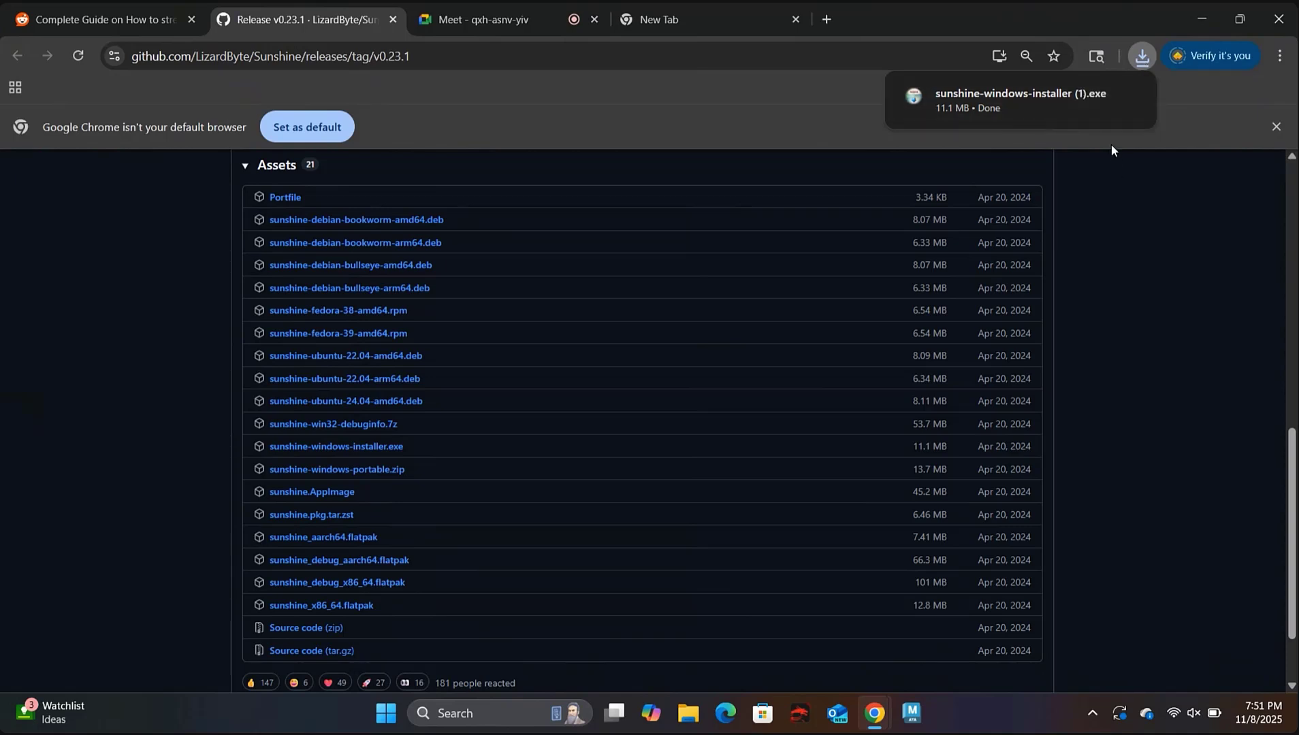
Run the downloaded Sunshine installer, accepting the licence and default folders and components.
{"action": "left_click", "coordinate": [1097, 97]}
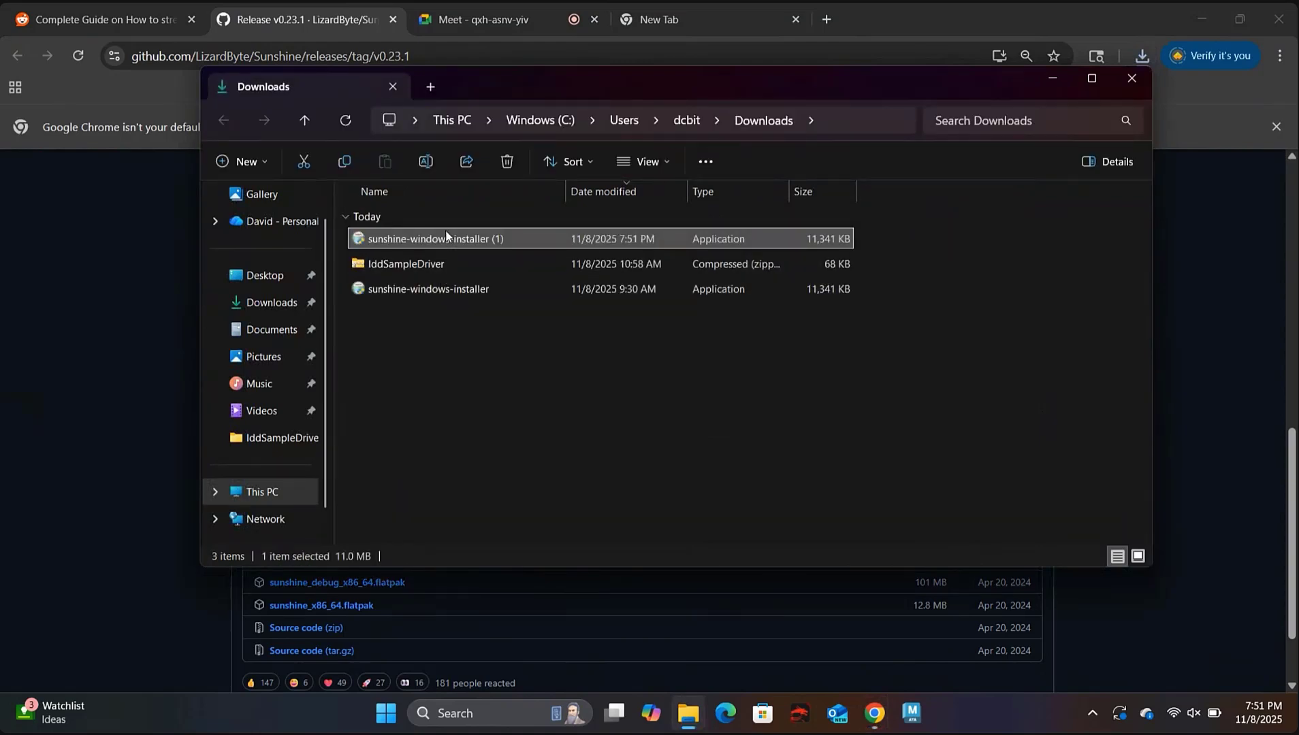
{"action": "double_click", "coordinate": [446, 238]}
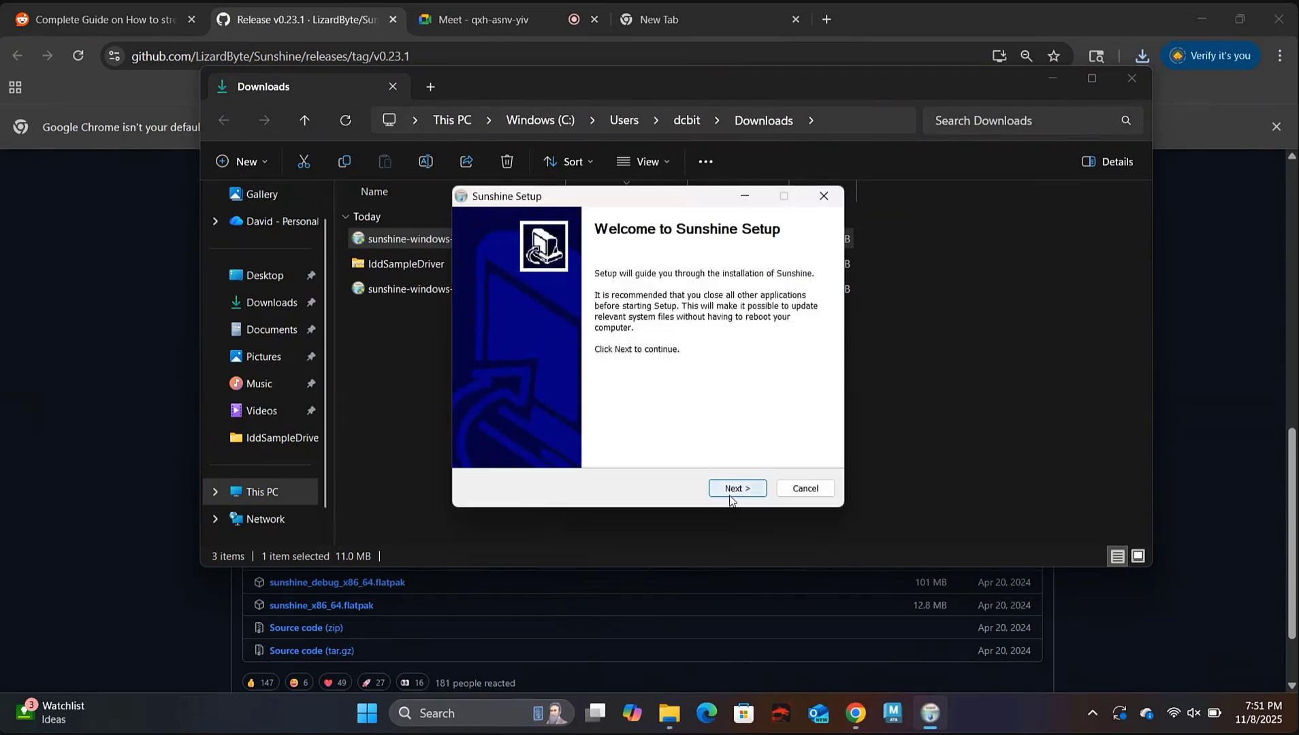
{"action": "left_click", "coordinate": [731, 491]}
{"action": "left_click", "coordinate": [732, 490]}
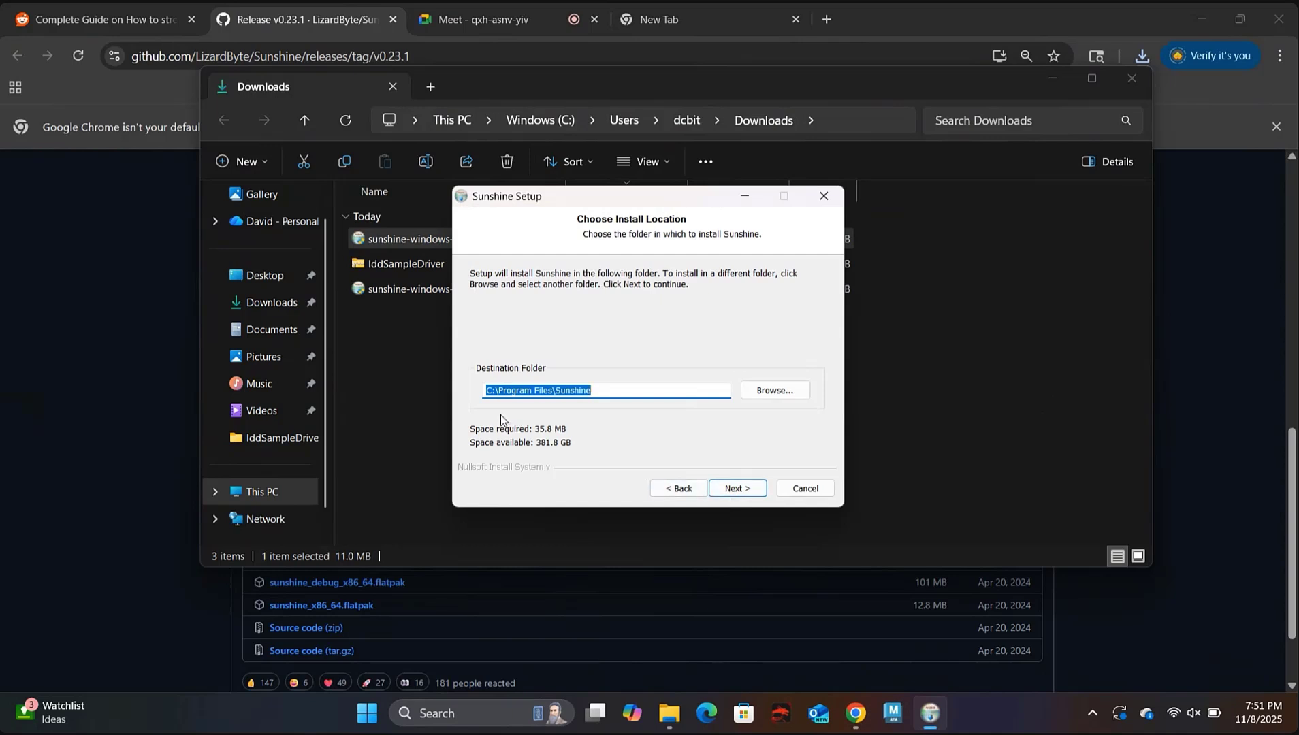
{"action": "left_click", "coordinate": [726, 487]}
{"action": "left_click", "coordinate": [726, 487]}
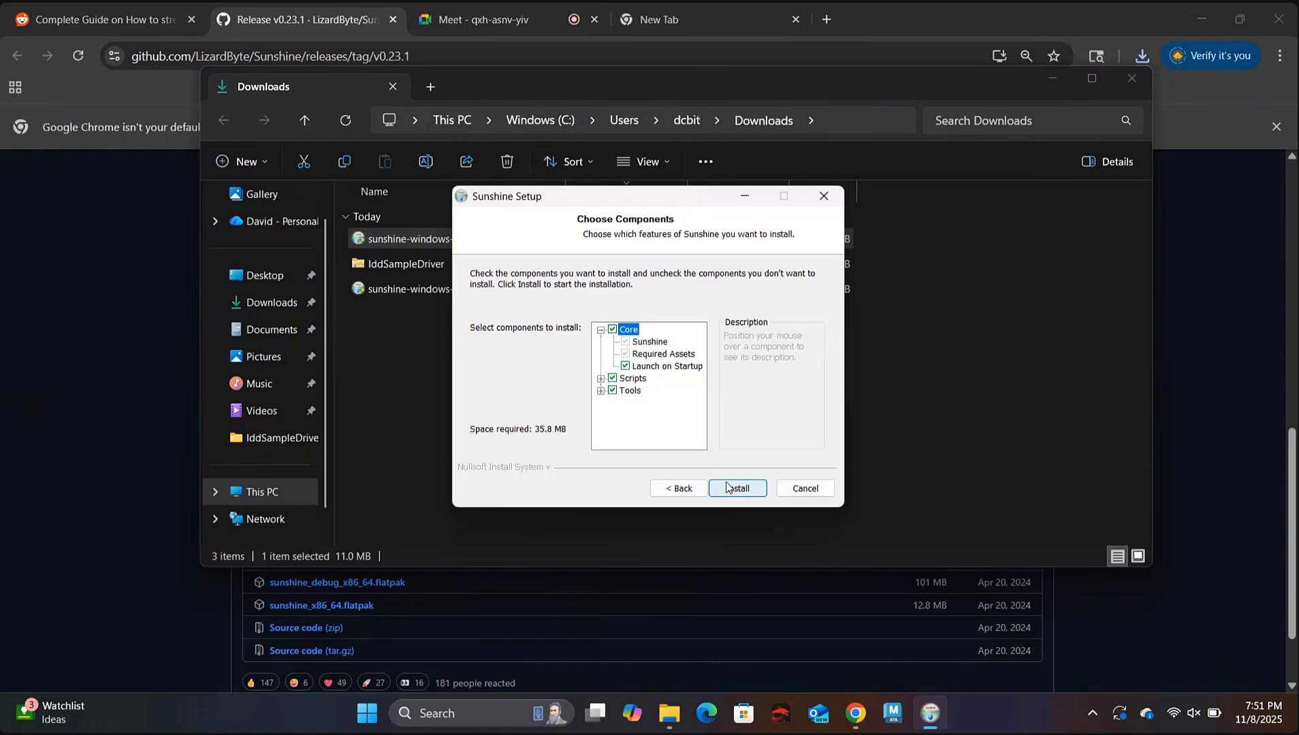
{"action": "left_click", "coordinate": [727, 488]}
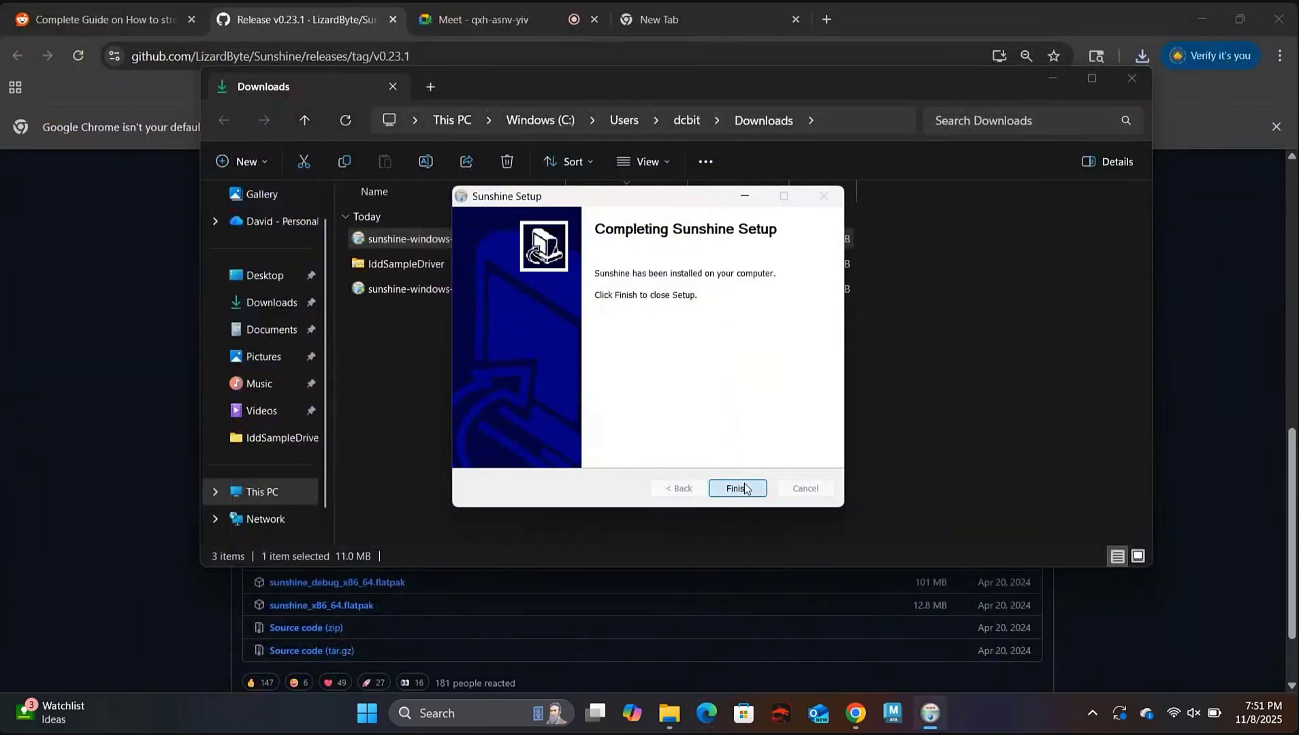
{"action": "left_click", "coordinate": [745, 488]}
{"action": "mouse_move", "coordinate": [871, 716]}
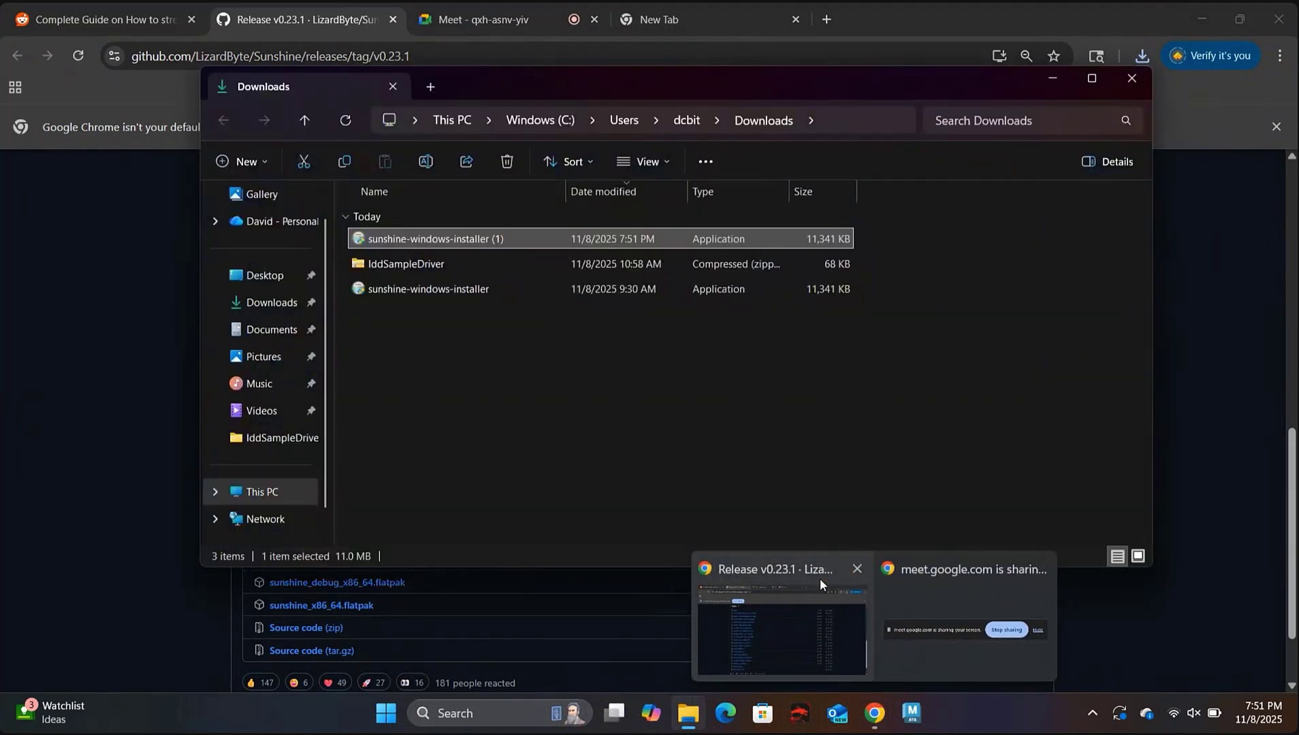
{"action": "left_click", "coordinate": [820, 579]}
{"action": "left_click", "coordinate": [722, 16]}
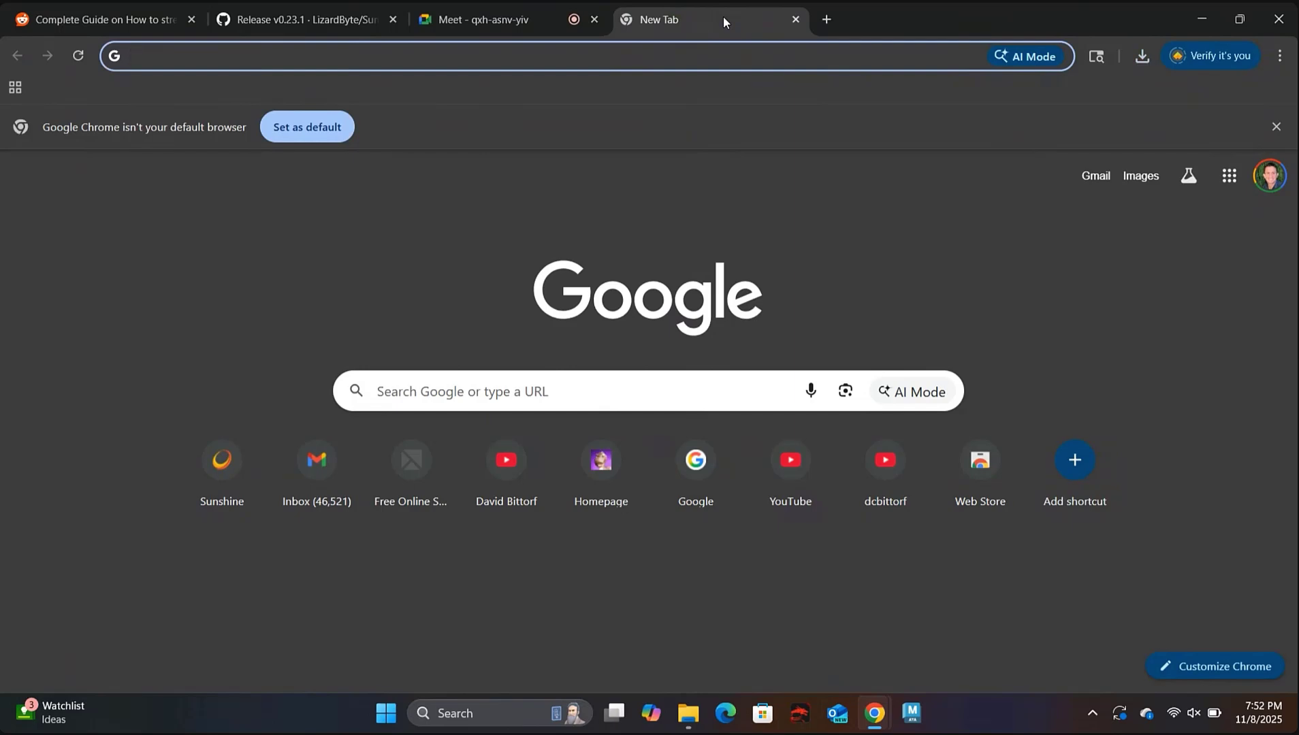
{"action": "type", "text": "htt"}
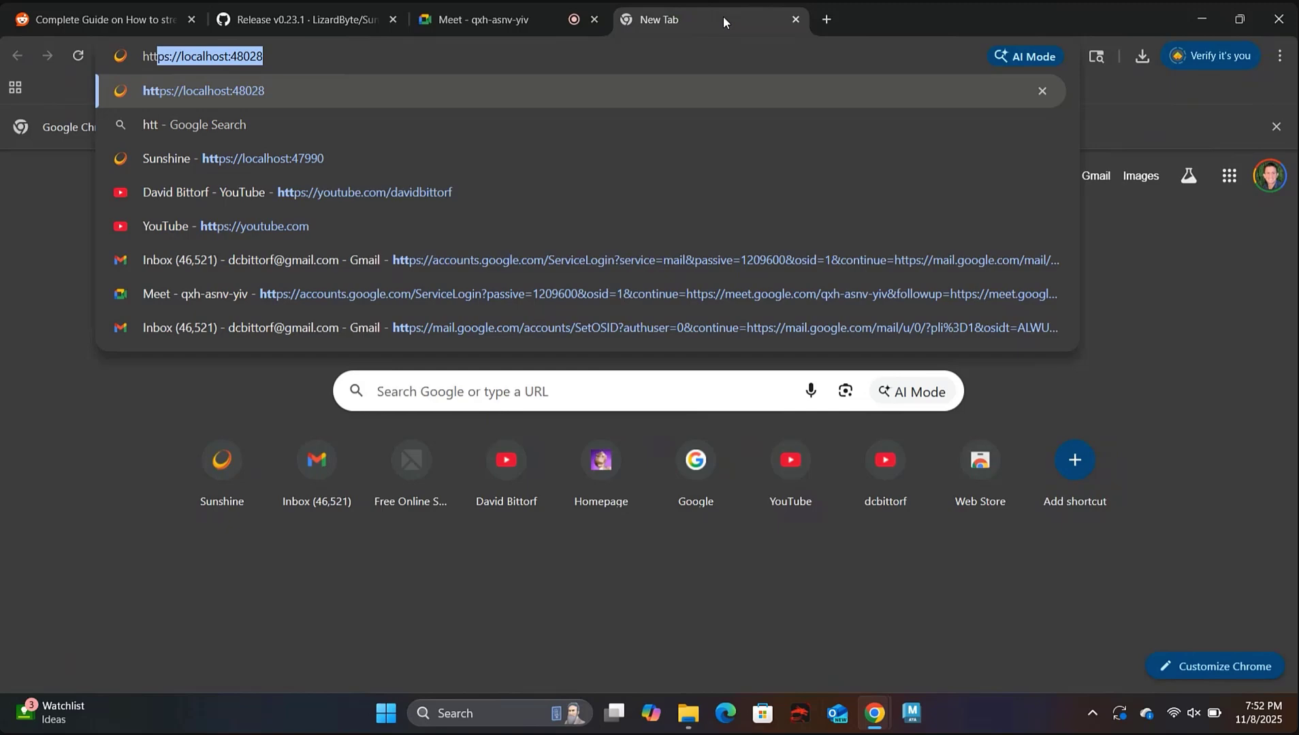
{"action": "type", "text": "ps"}
{"action": "key", "text": "BackSpace"}
{"action": "type", "text": "ps://loc"}
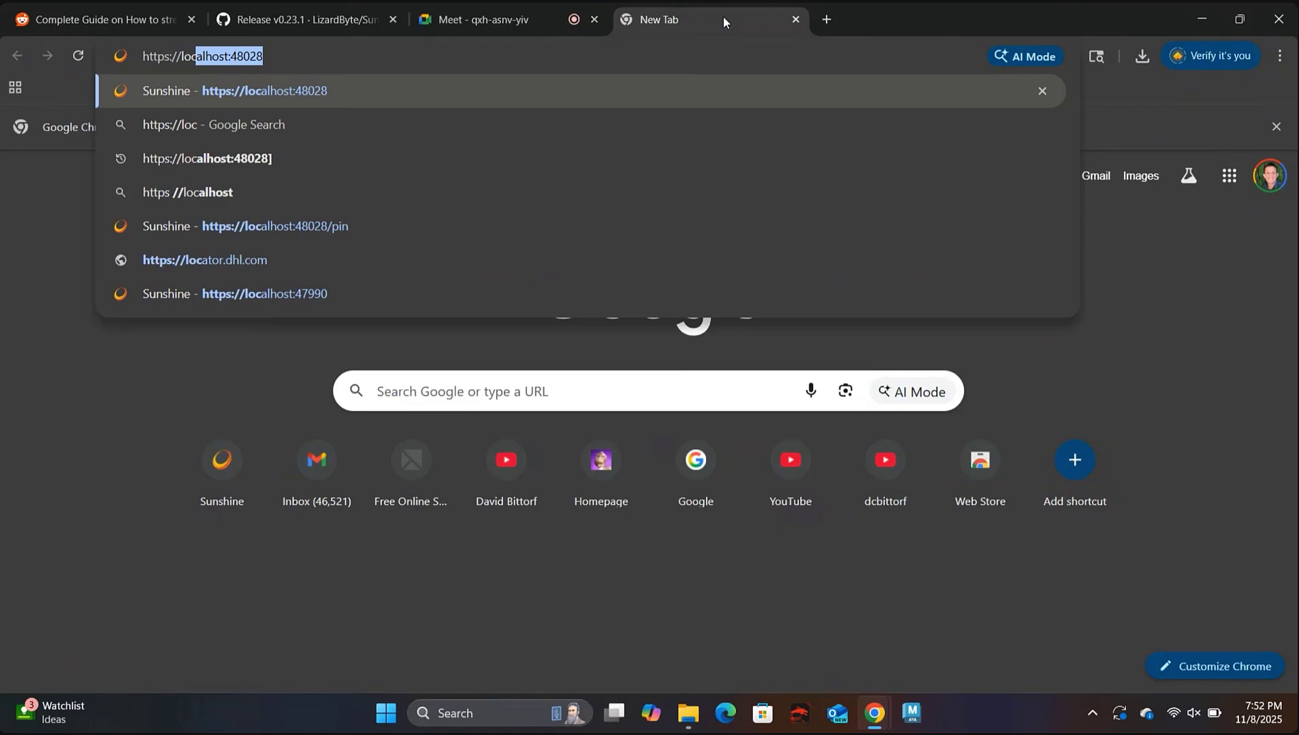
{"action": "type", "text": "alhost:"}
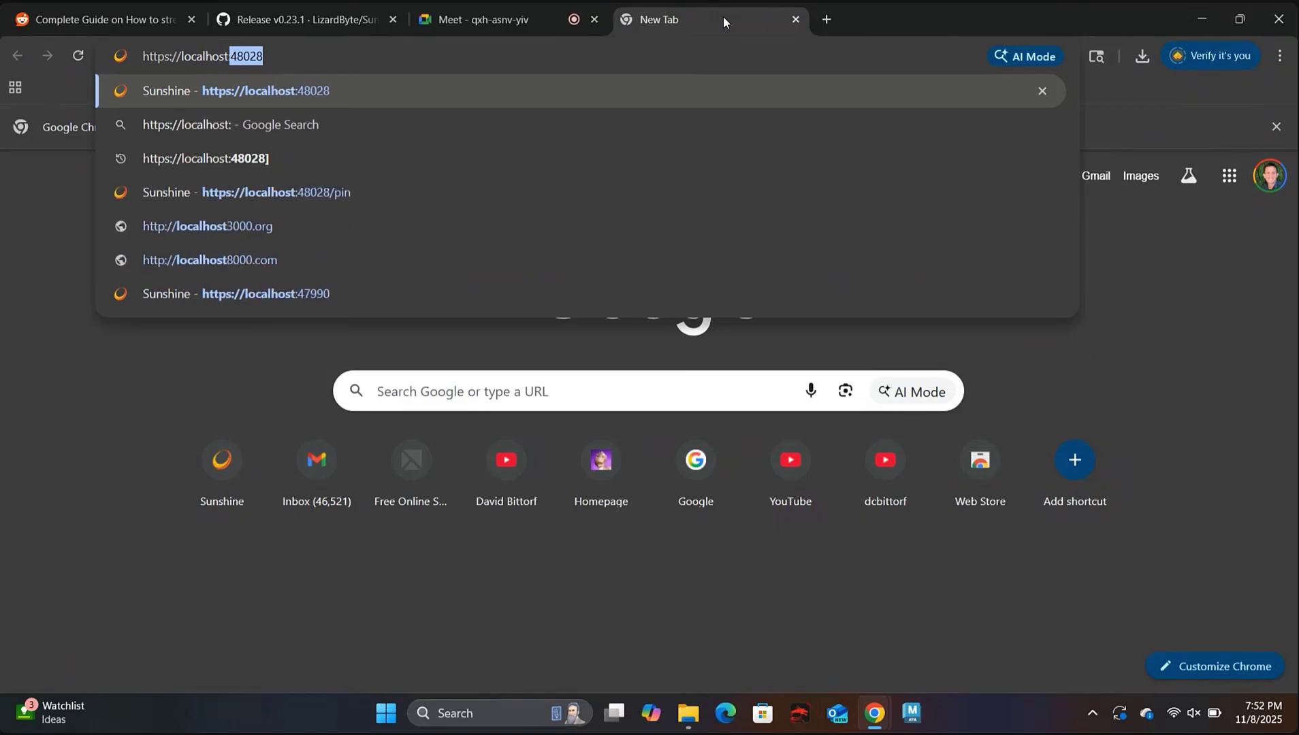
{"action": "type", "text": "47"}
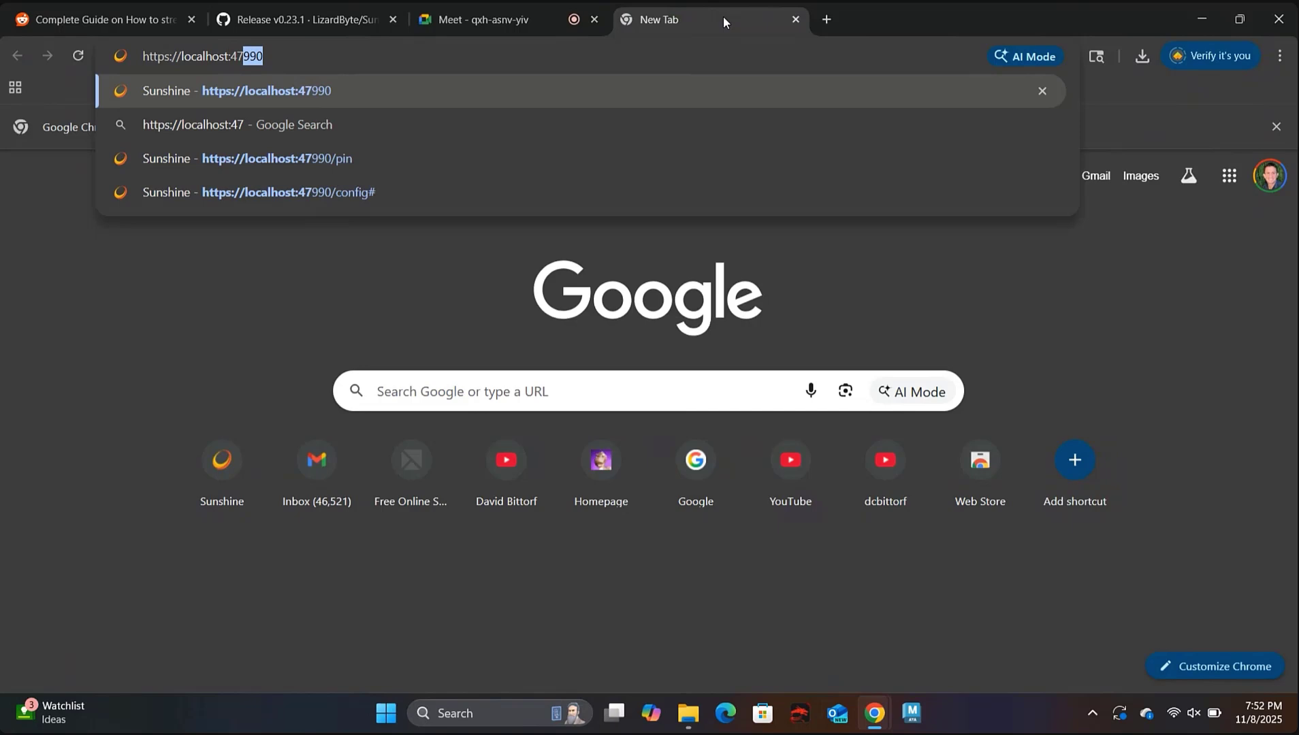
{"action": "type", "text": "990"}
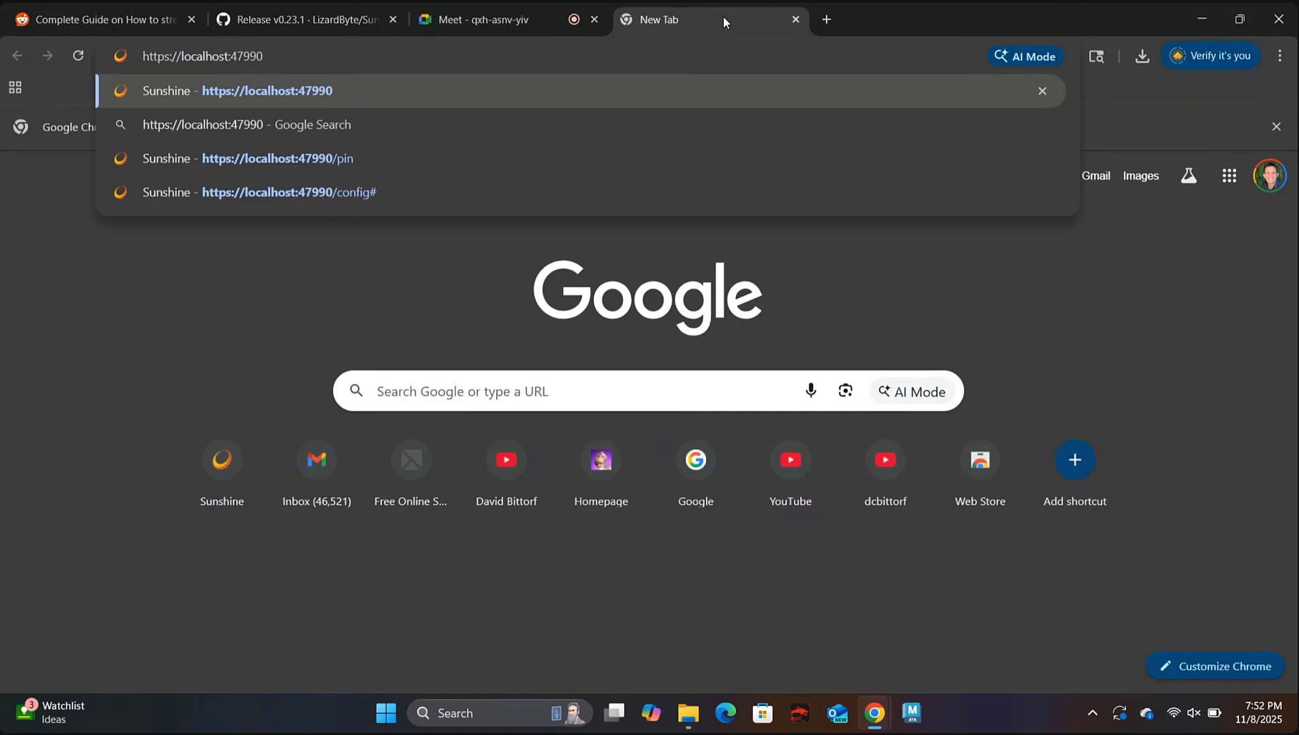
{"action": "key", "text": "Return"}
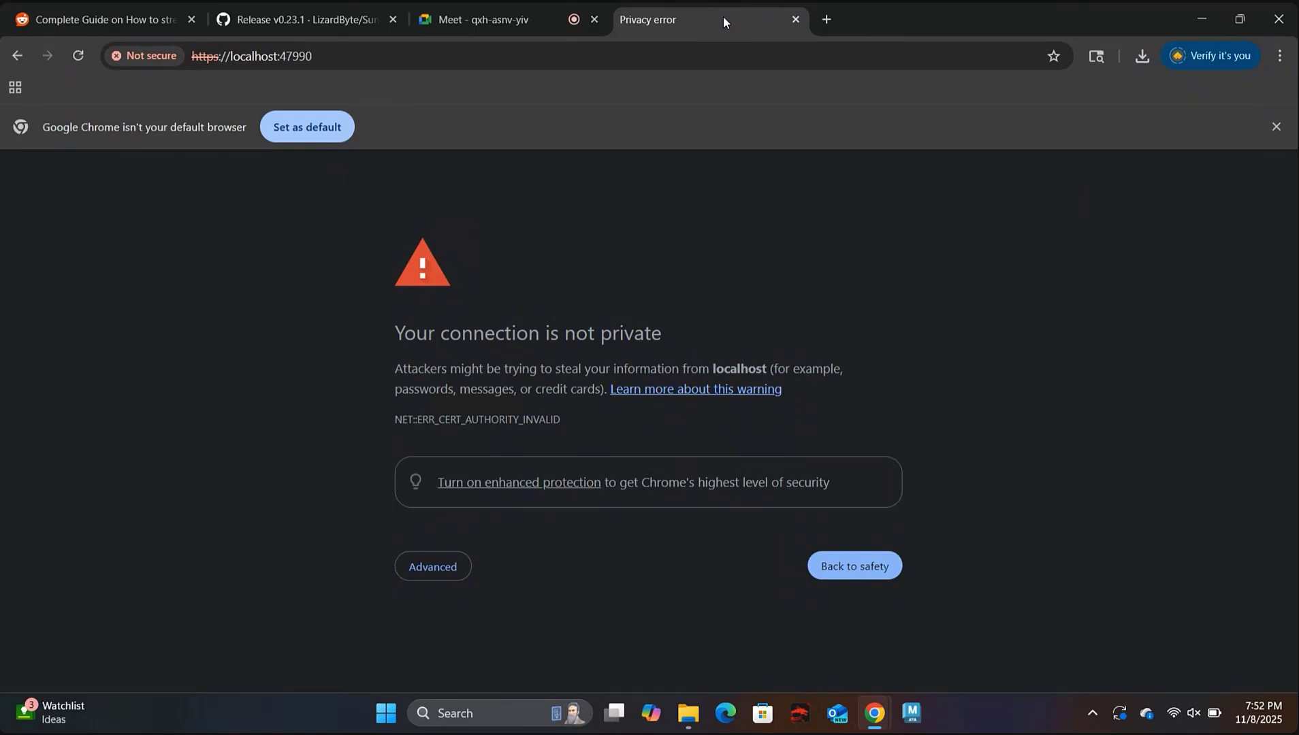
{"action": "left_click", "coordinate": [430, 574]}
{"action": "scroll", "coordinate": [430, 573], "scroll_direction": "down", "scroll_amount": 1}
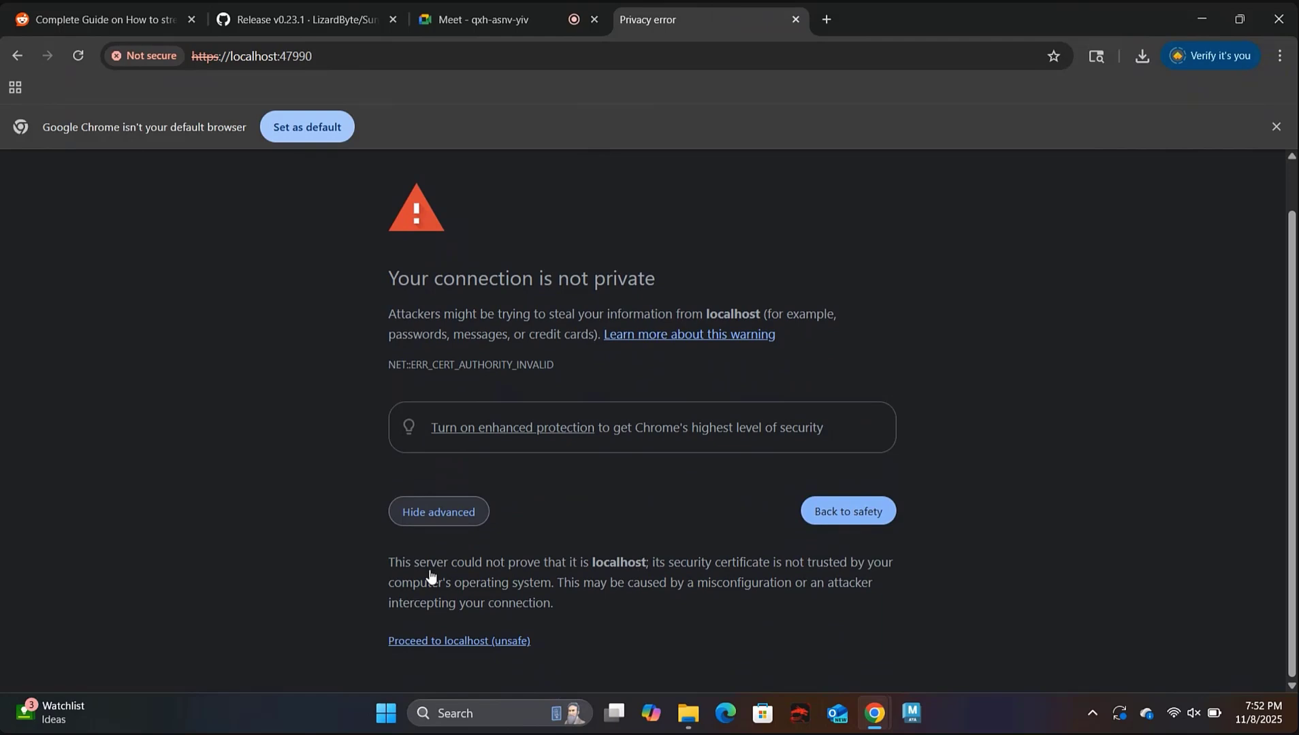
{"action": "left_click", "coordinate": [481, 652]}
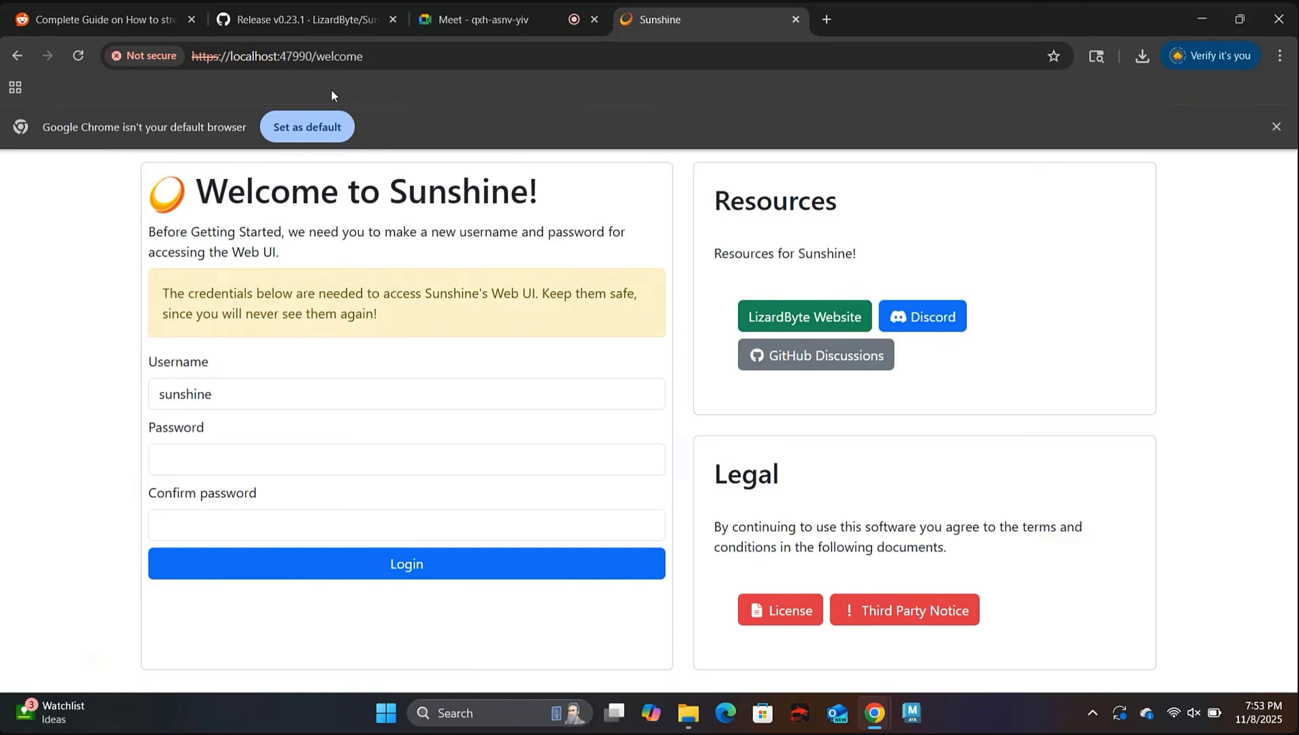
Replace the default 'sunshine' username, set and confirm a new password, and save them.
{"action": "double_click", "coordinate": [240, 402]}
{"action": "type", "text": "dcbittorf"}
{"action": "key", "text": "Tab"}
{"action": "type", "text": "••••••••••"}
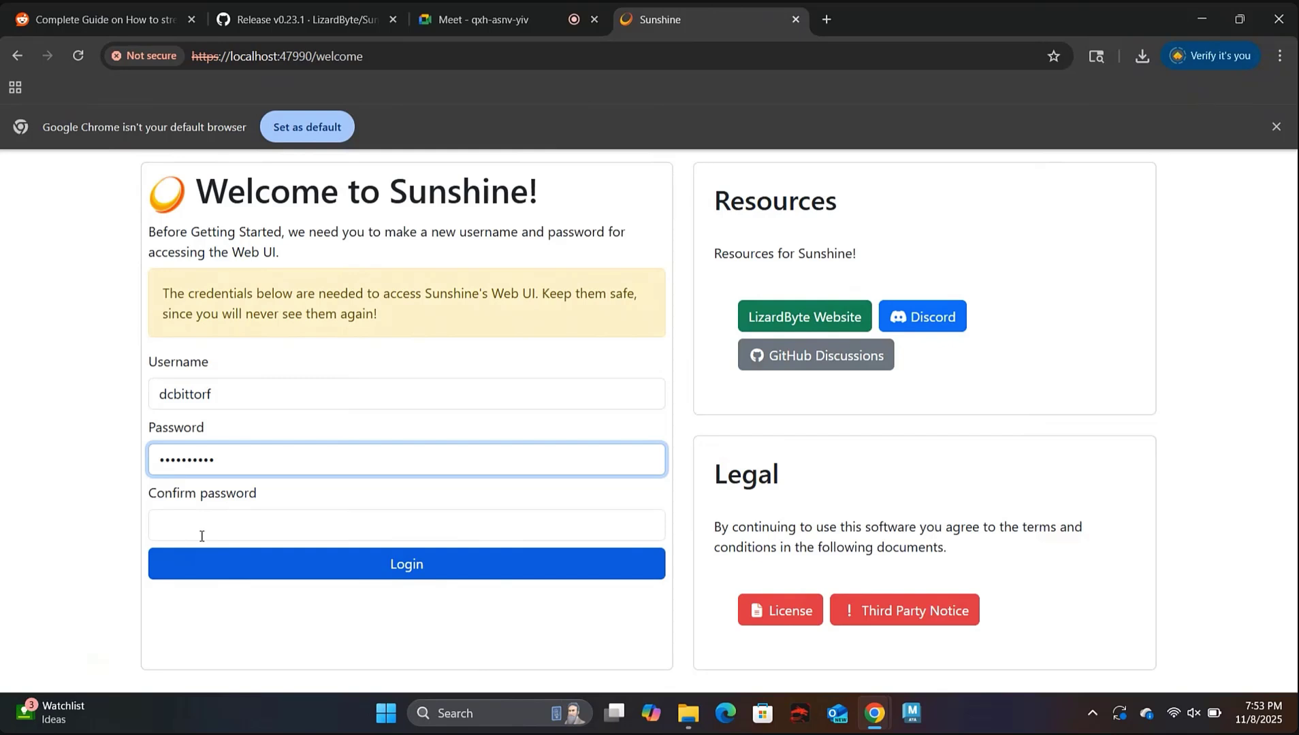
{"action": "left_click", "coordinate": [198, 521]}
{"action": "type", "text": "••••••••••"}
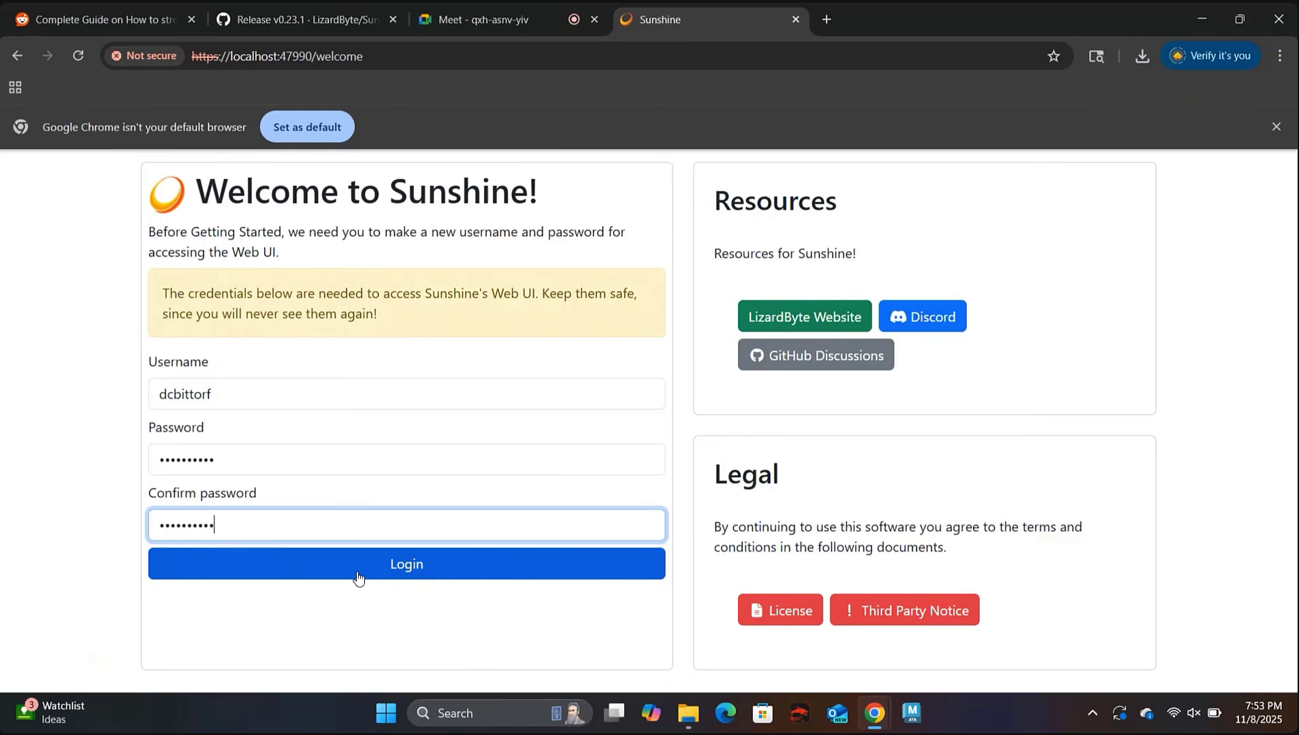
{"action": "left_click", "coordinate": [358, 577]}
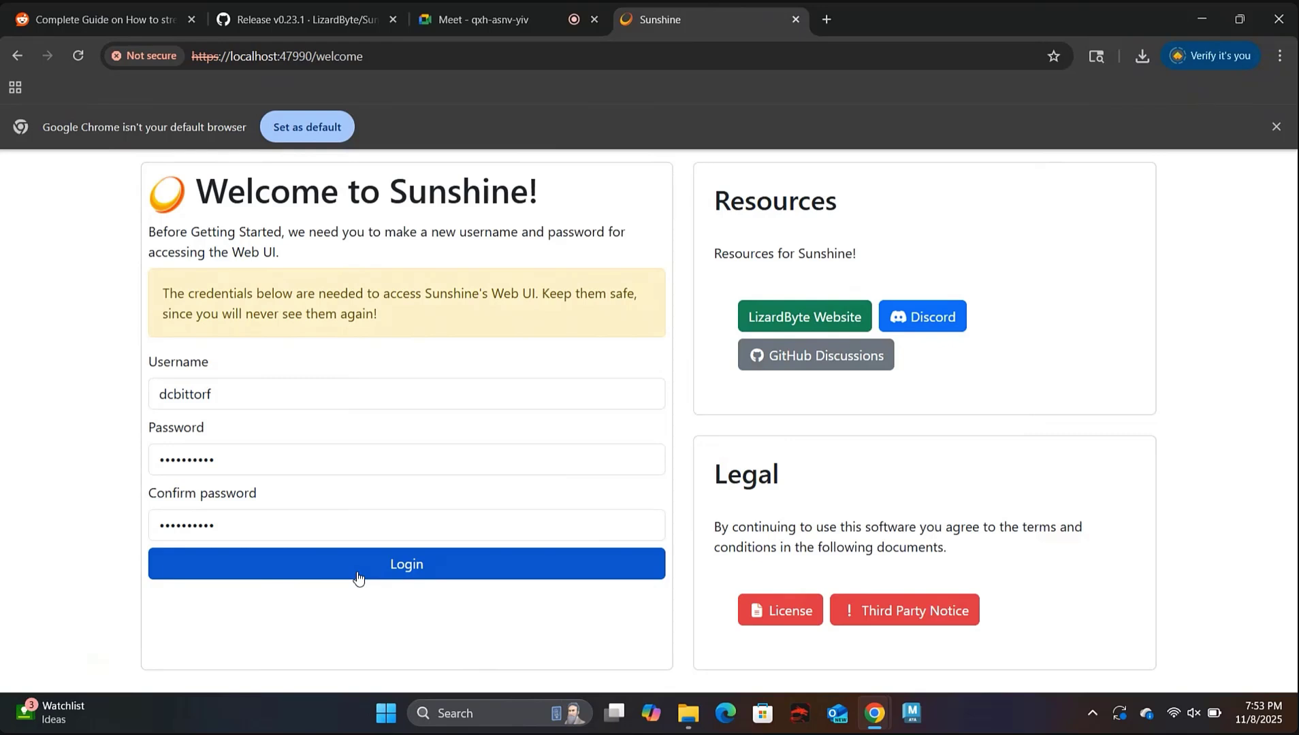
{"action": "left_click", "coordinate": [358, 575]}
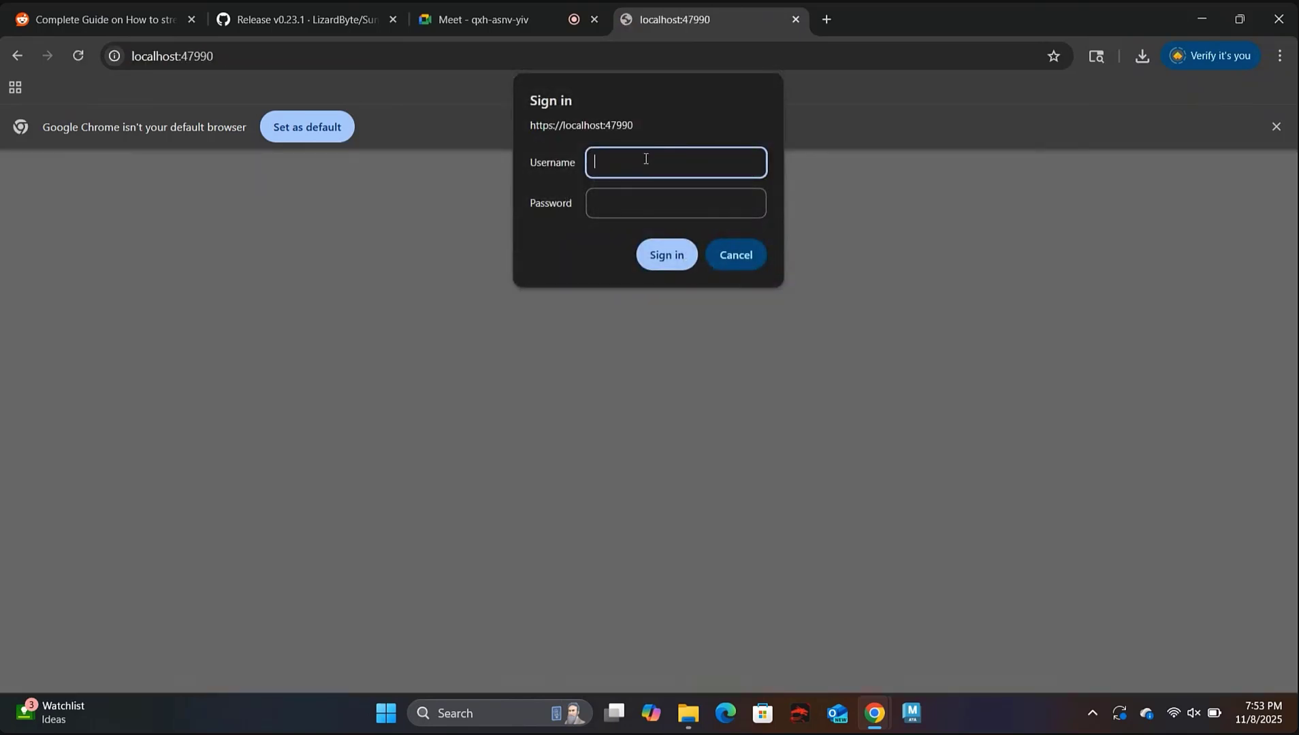
Enter the new username and password in the localhost:47990 sign-in prompt and sign in.
{"action": "type", "text": "dcbittorf"}
{"action": "key", "text": "Tab"}
{"action": "type", "text": "••••••••••"}
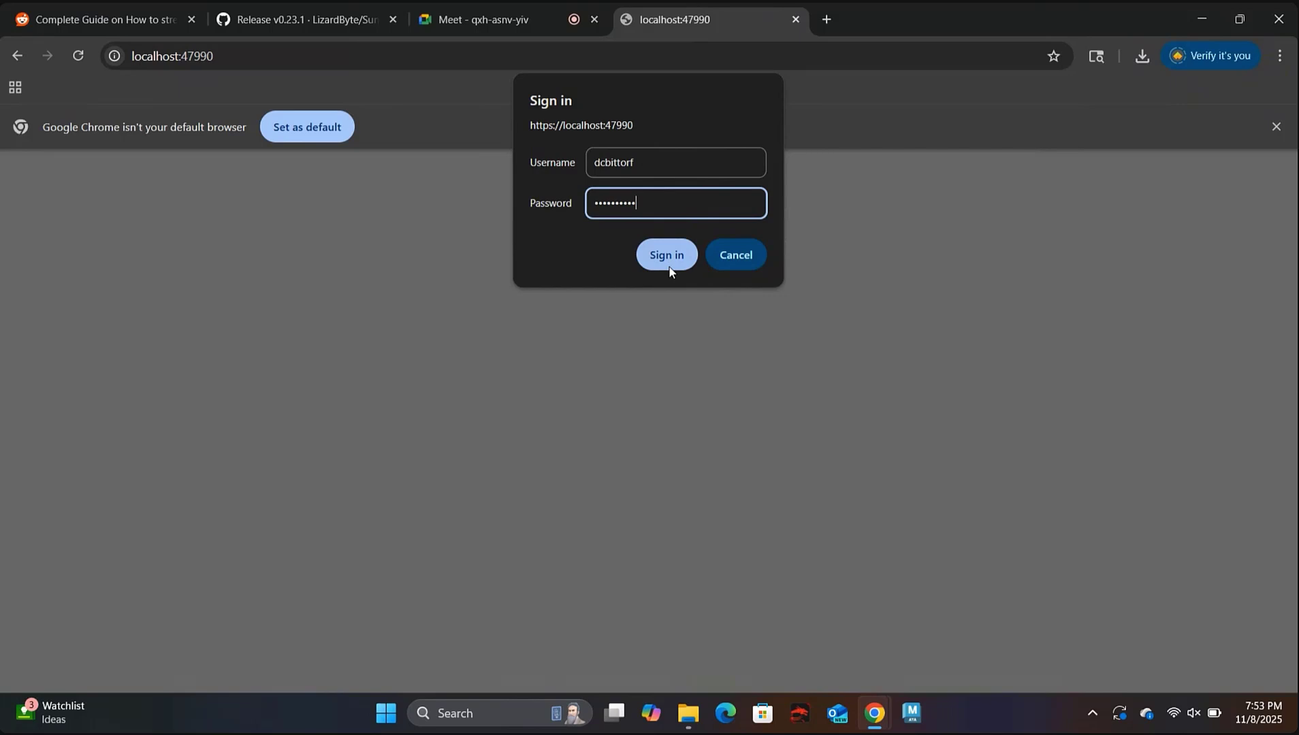
{"action": "left_click", "coordinate": [669, 267]}
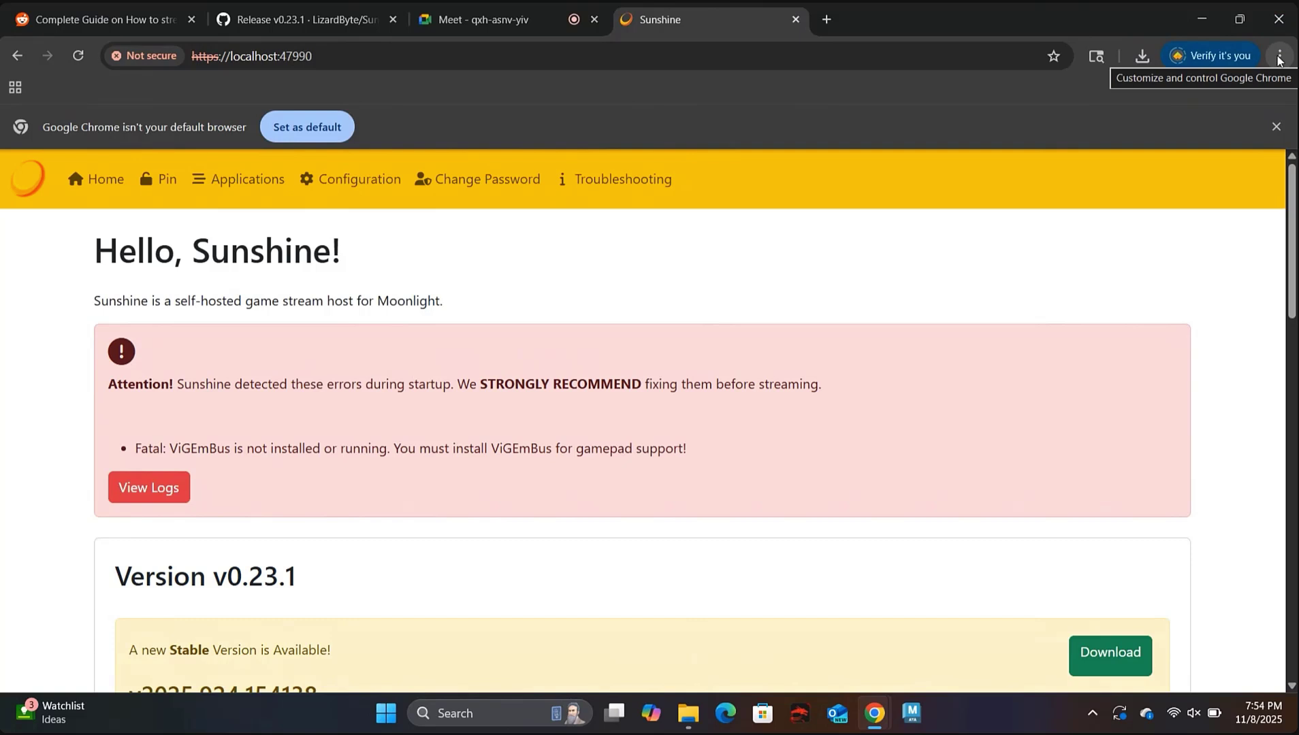
Bookmark the Sunshine home page under the name 'Monitor 1'.
{"action": "left_click", "coordinate": [1279, 57]}
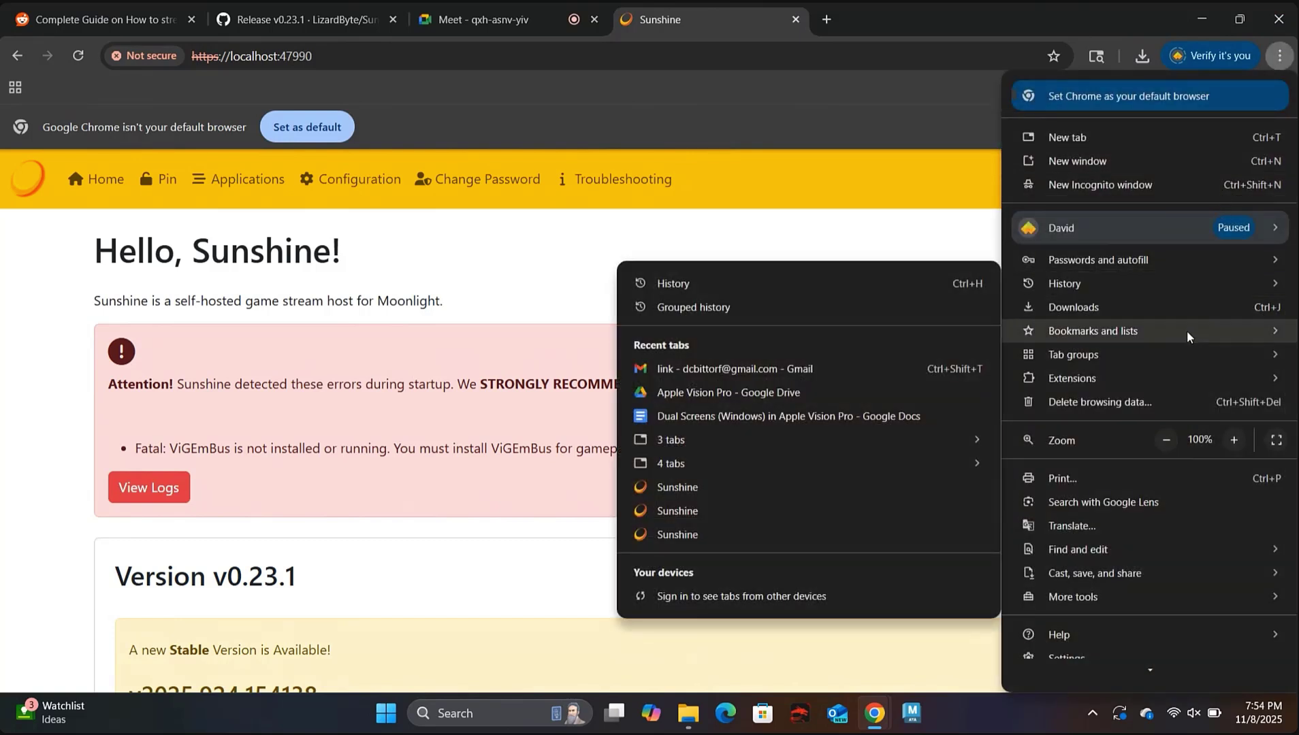
{"action": "mouse_move", "coordinate": [1188, 337]}
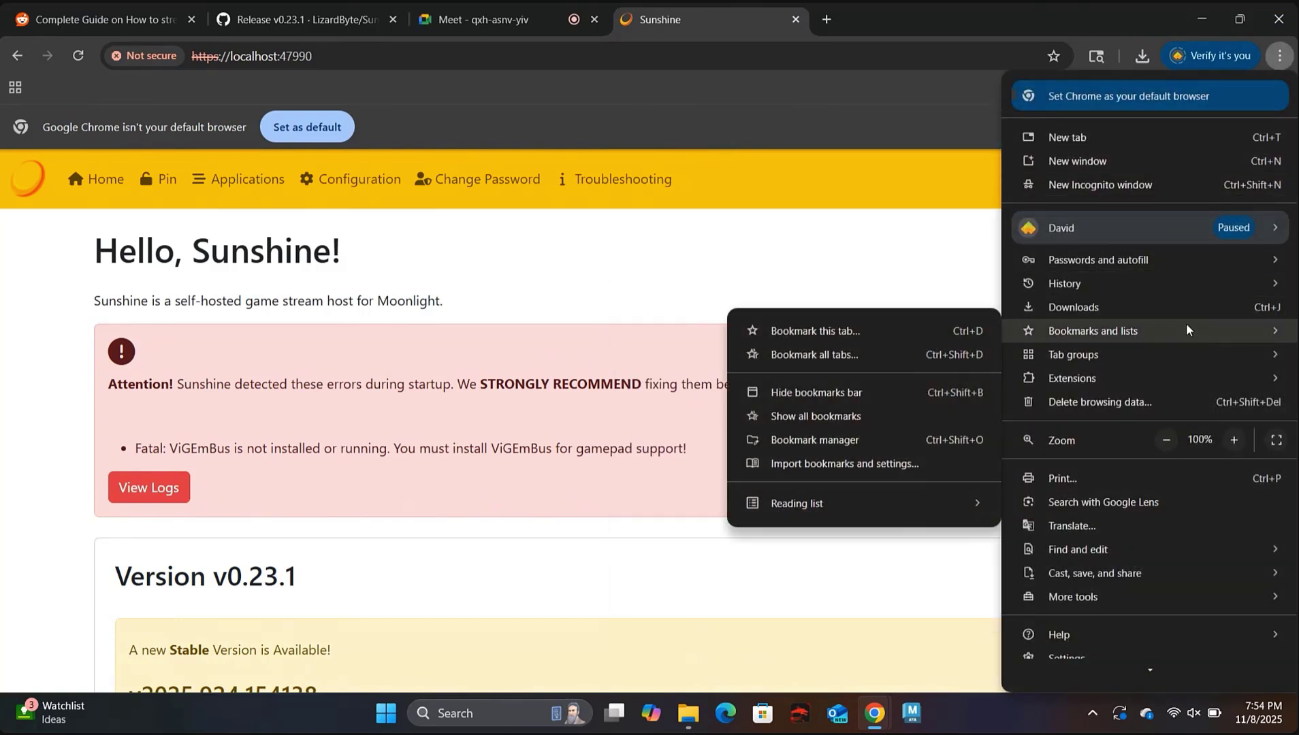
{"action": "left_click", "coordinate": [920, 339]}
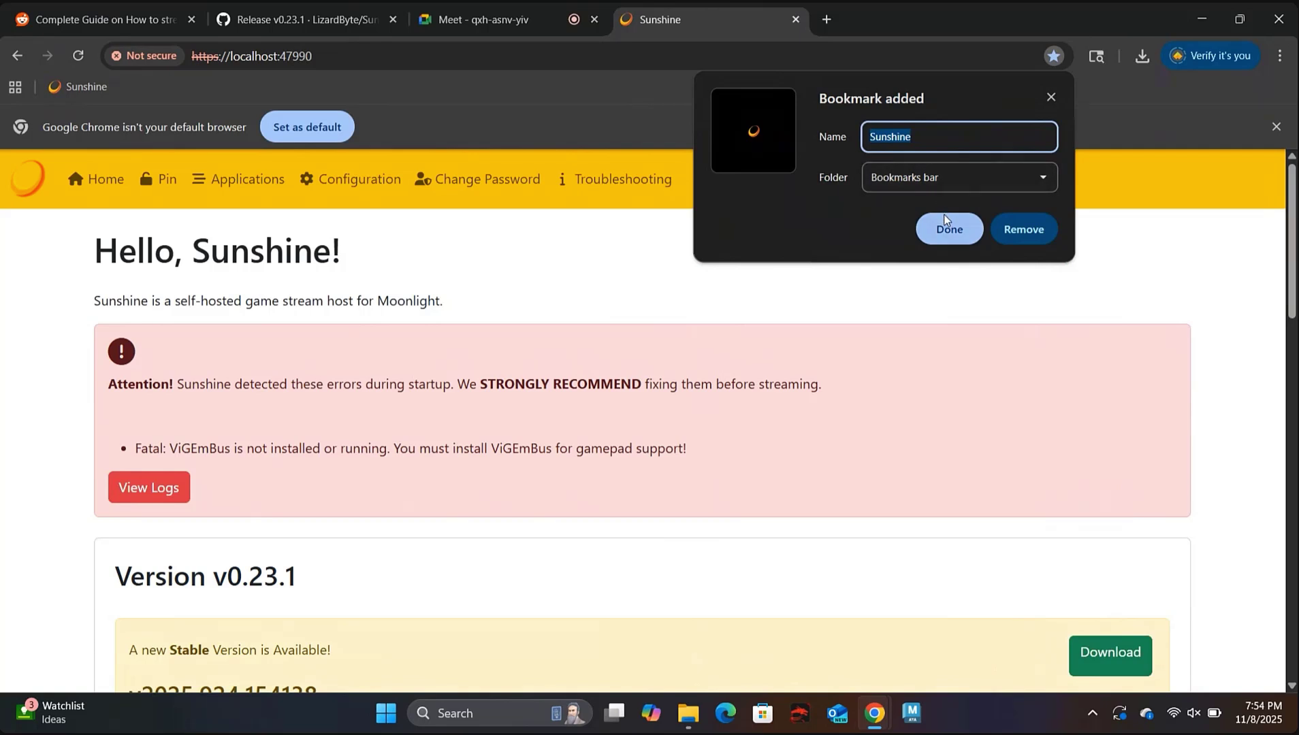
{"action": "type", "text": "Monitor"}
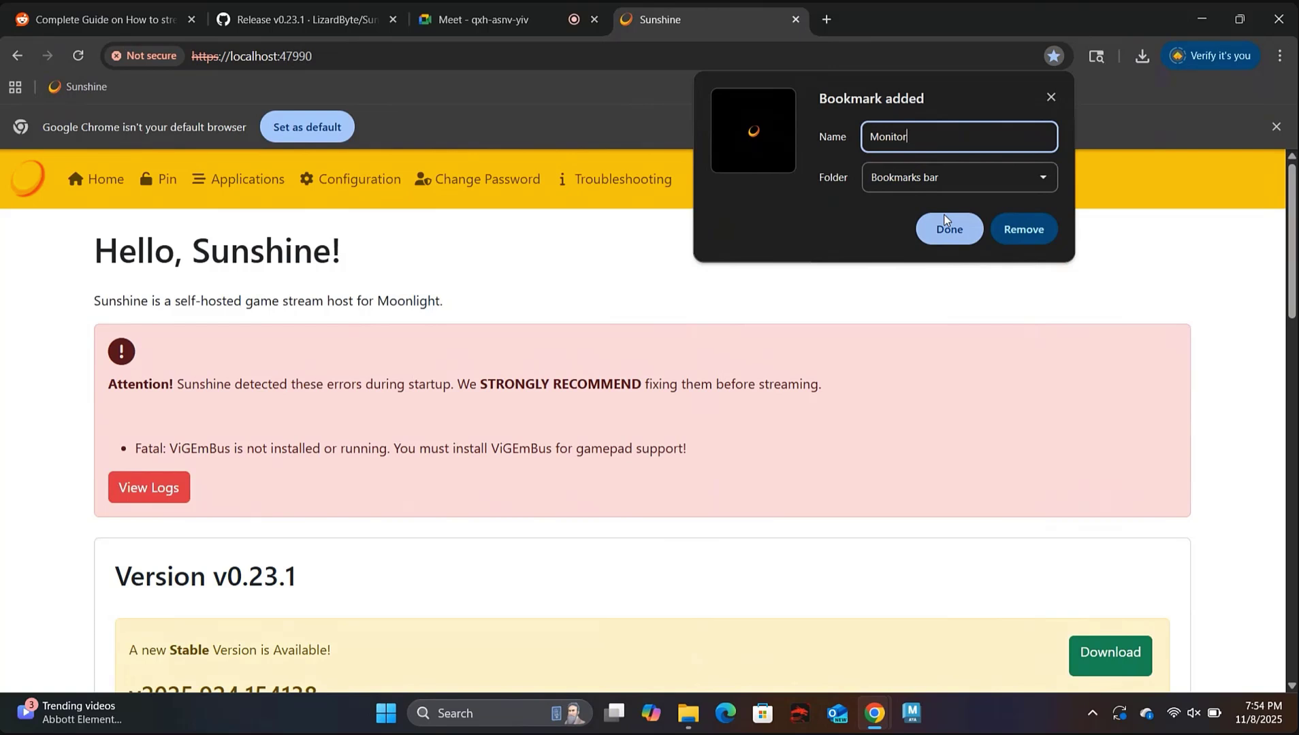
{"action": "type", "text": " 1"}
{"action": "left_click", "coordinate": [951, 229]}
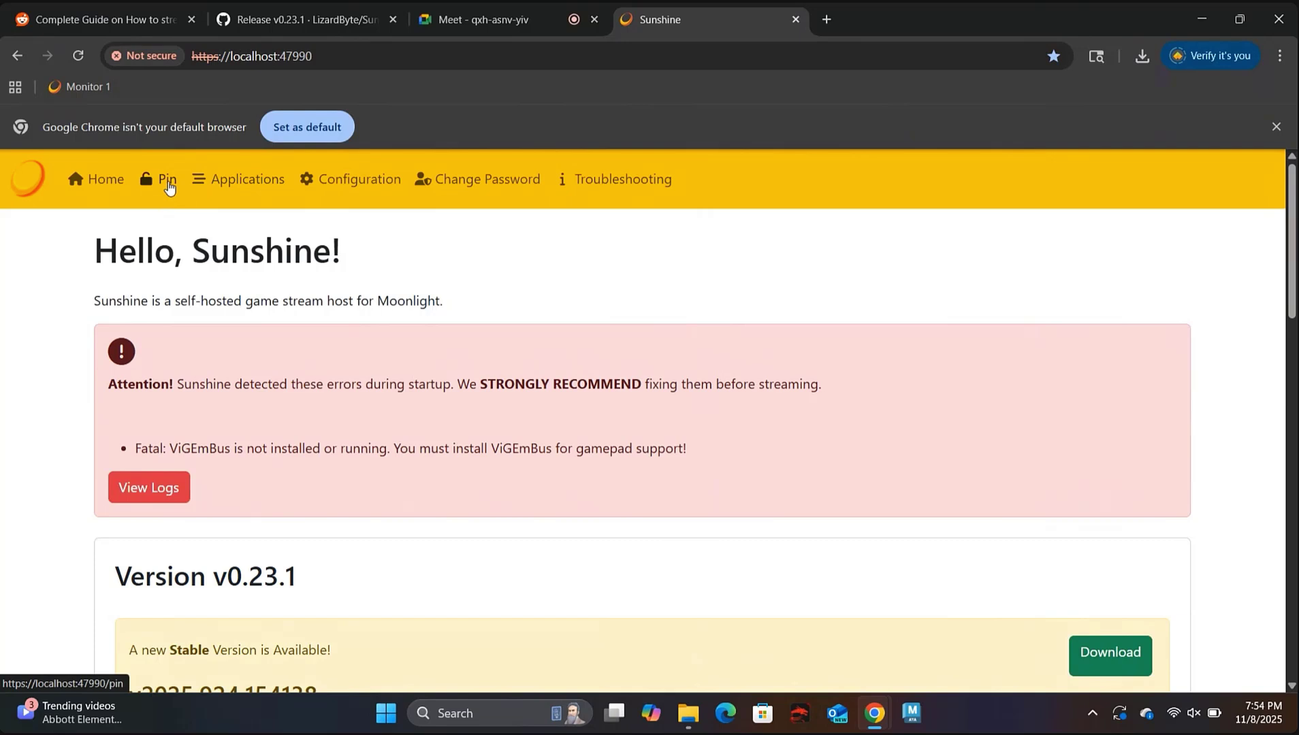
Check the Applications list, then return to Sunshine's PIN Pairing page.
{"action": "left_click", "coordinate": [167, 181]}
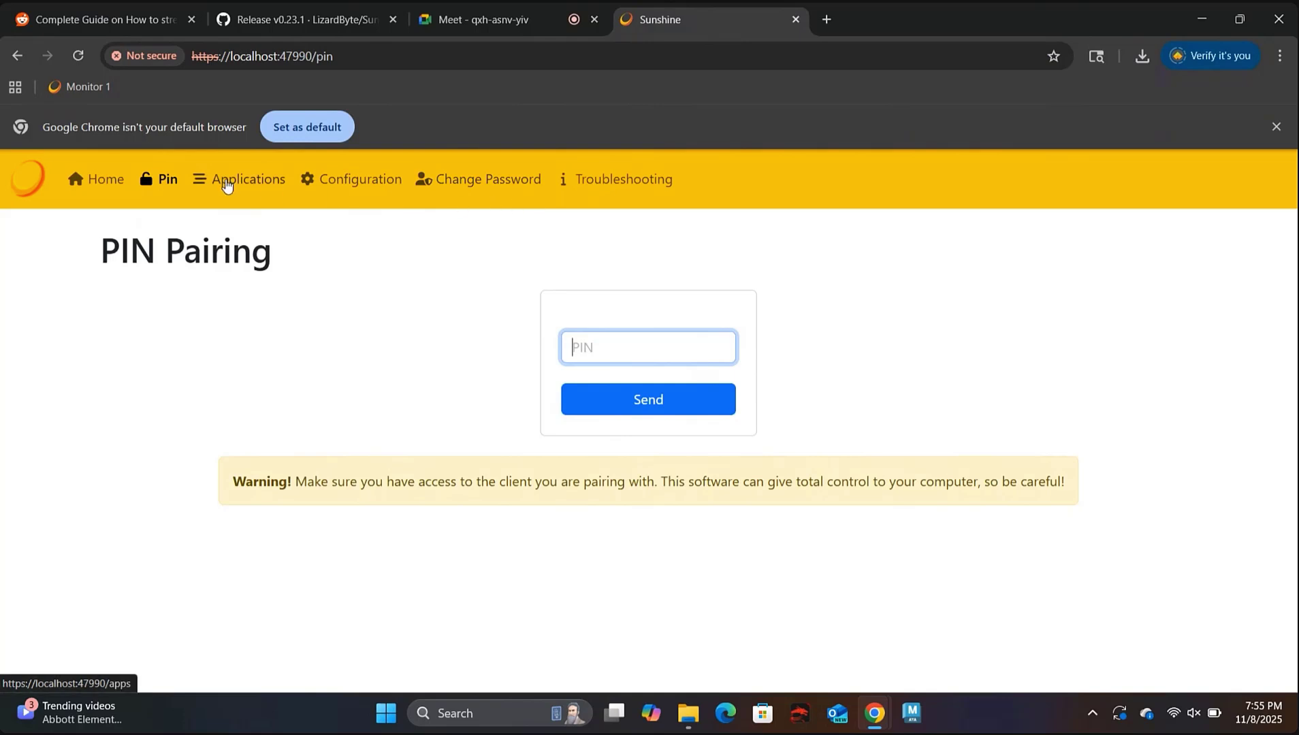
{"action": "left_click", "coordinate": [227, 182]}
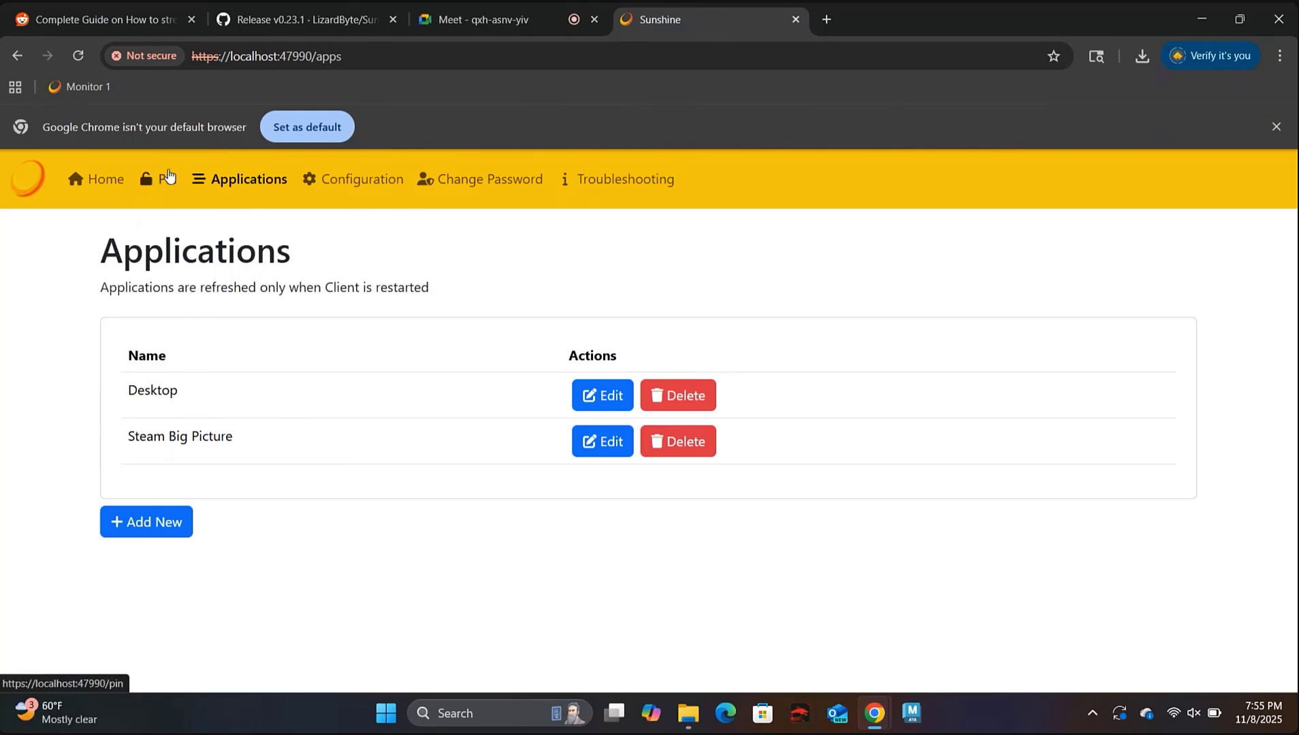
{"action": "left_click", "coordinate": [169, 179]}
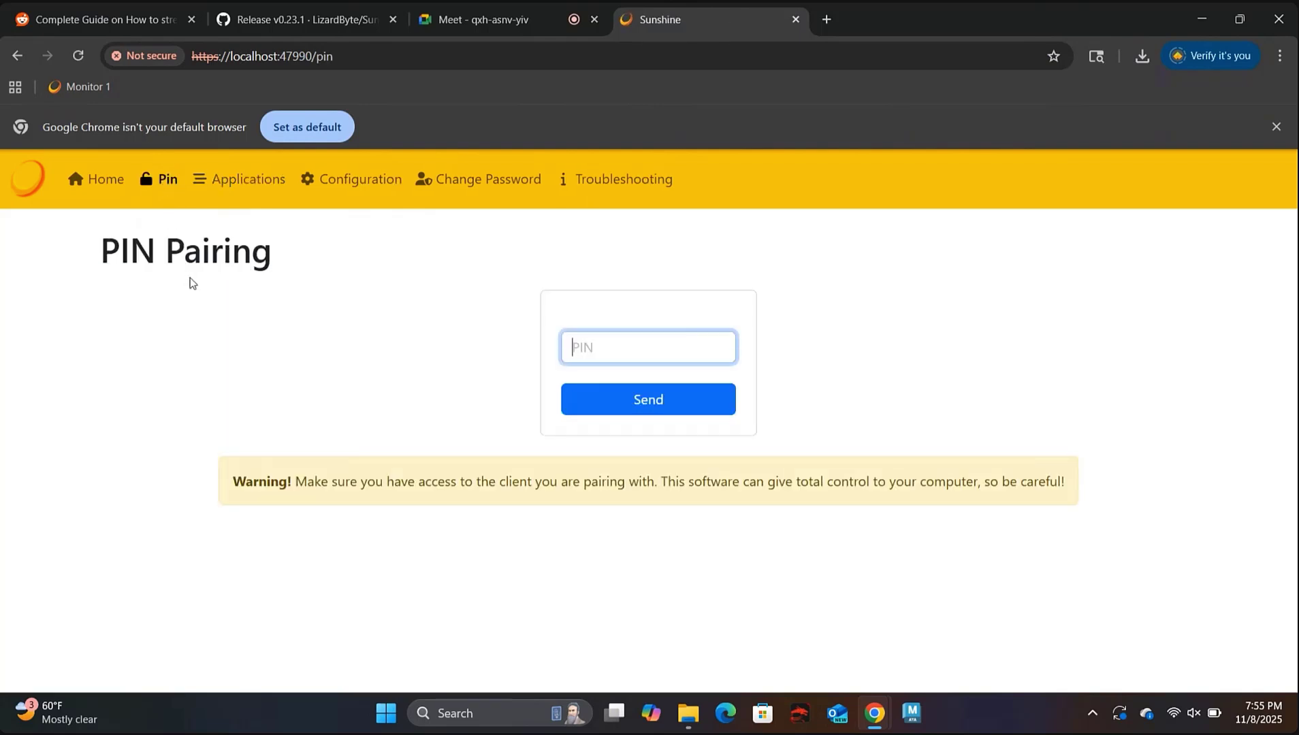
{"action": "left_click", "coordinate": [192, 282]}
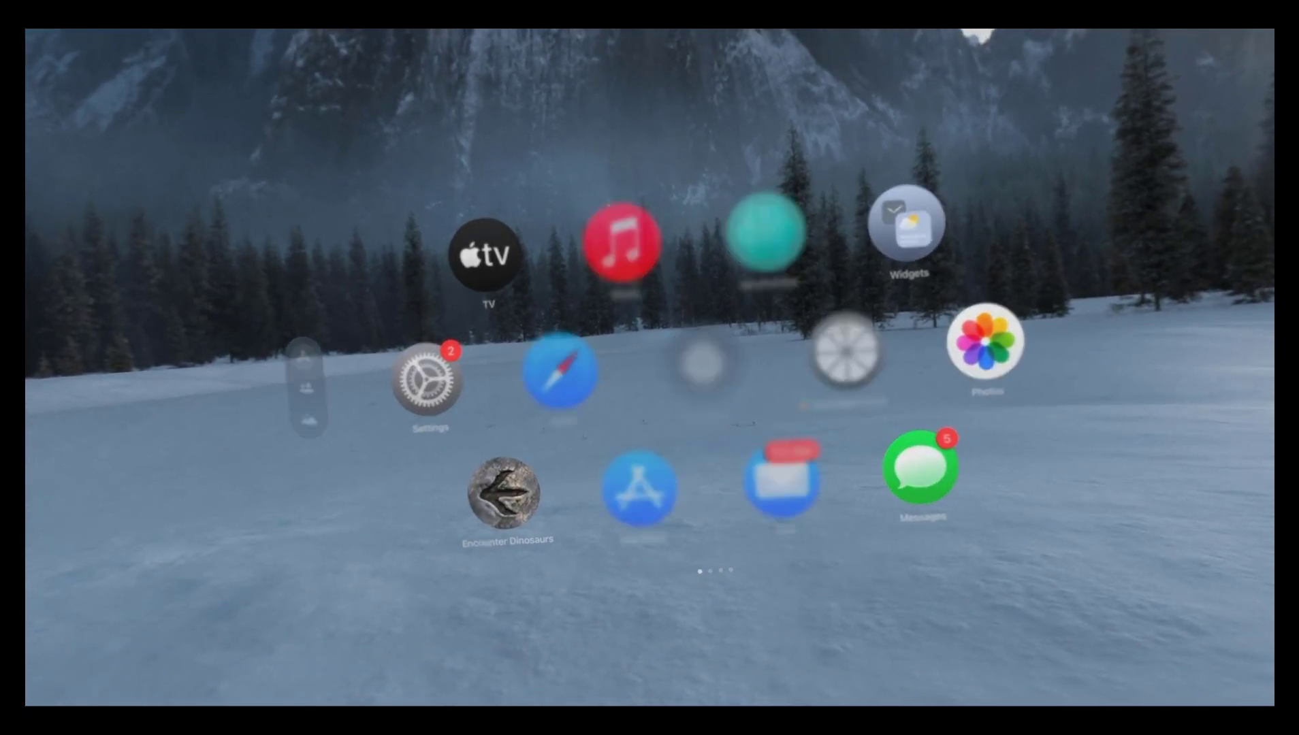
Find Moonlight through the visionOS App Store search and launch it.
{"action": "left_click", "coordinate": [640, 477]}
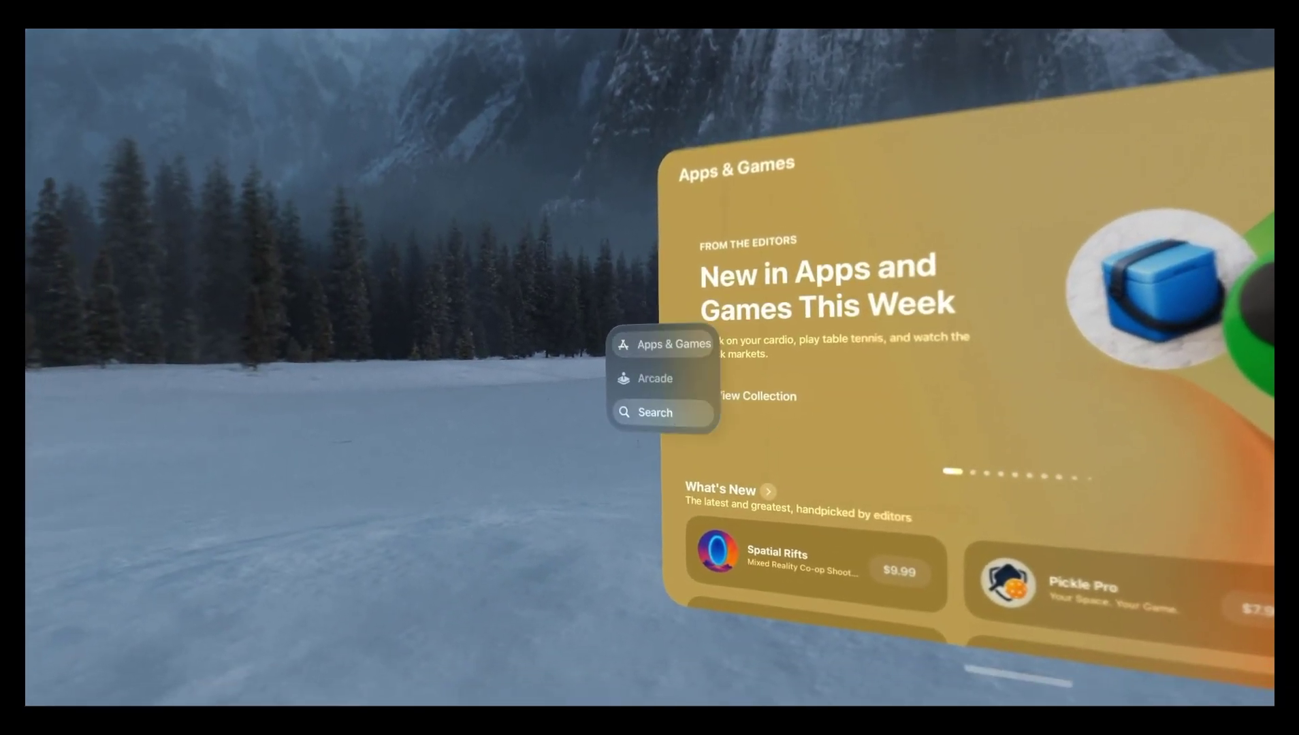
{"action": "left_click", "coordinate": [603, 458]}
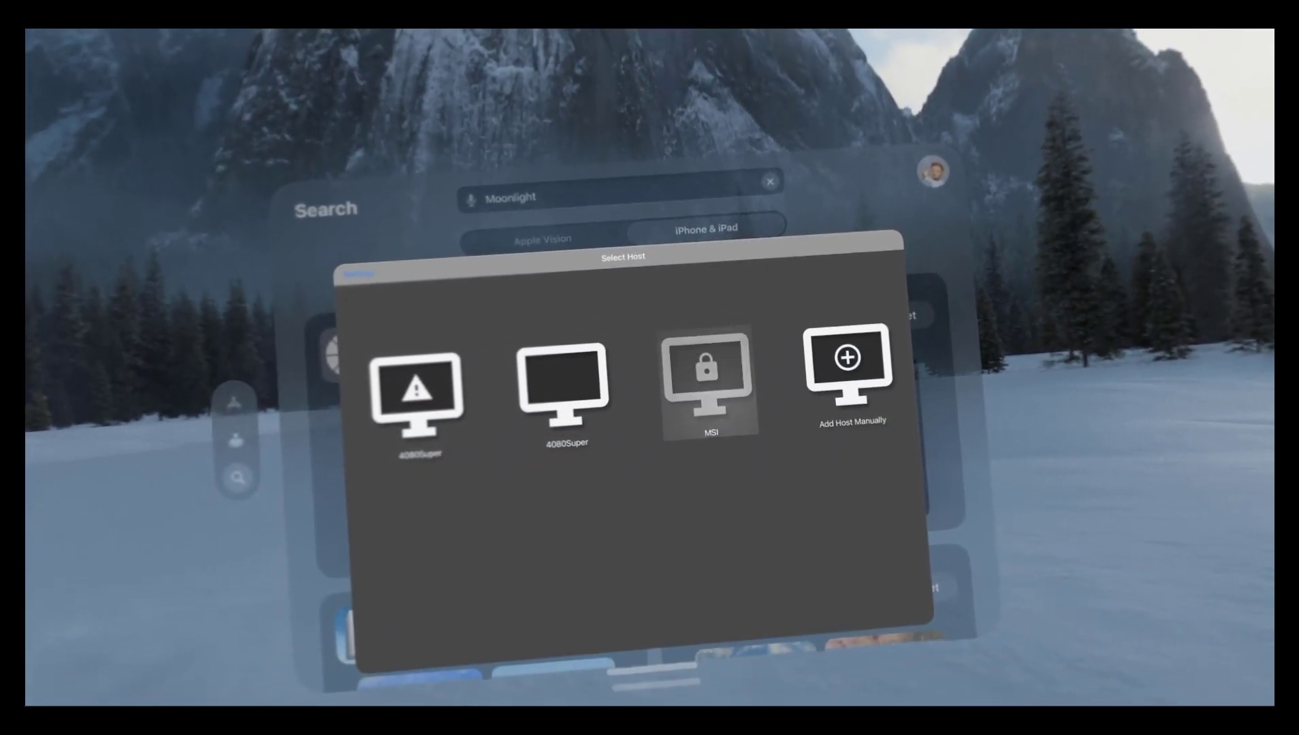
Pick the MSI host in Moonlight and send its pairing PIN through Sunshine.
{"action": "left_click", "coordinate": [708, 382]}
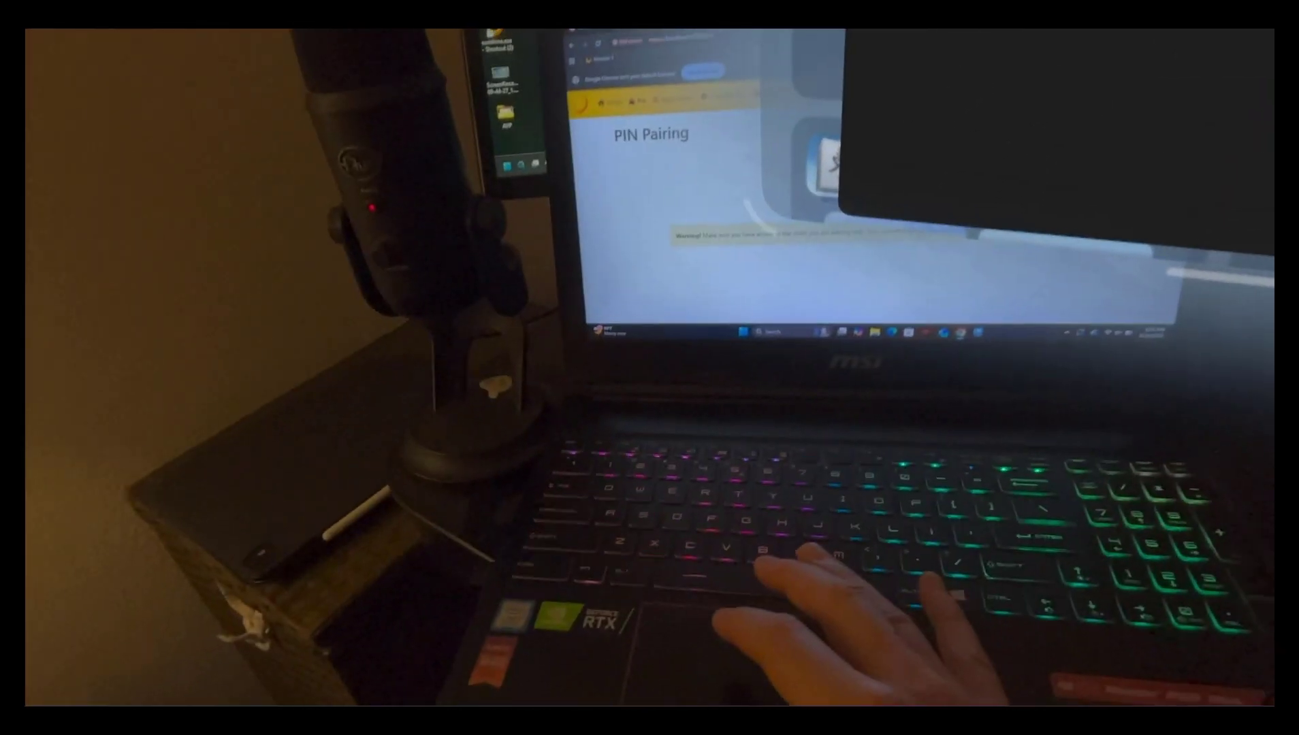
{"action": "left_click", "coordinate": [710, 550]}
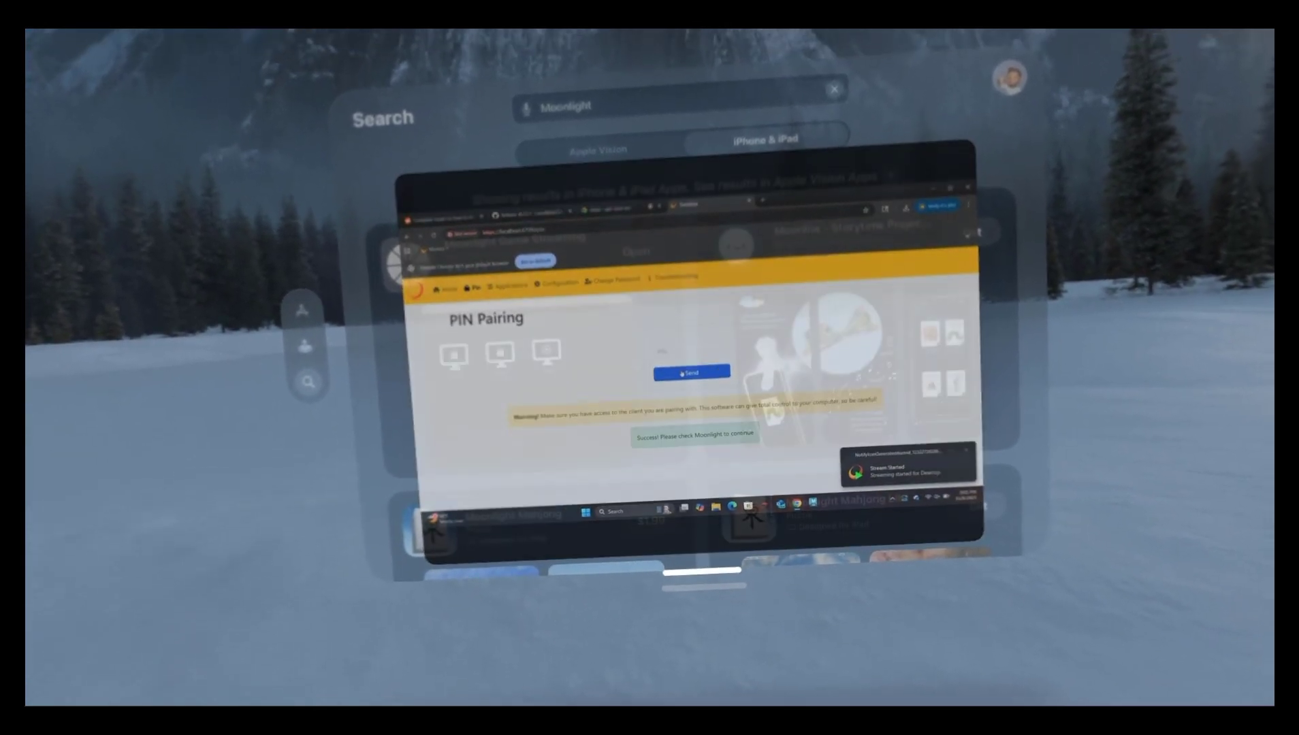
Move the streamed MSI desktop window up and to the left, showing the Sunshine pairing success page.
{"action": "left_click_drag", "start_coordinate": [708, 553], "coordinate": [552, 364]}
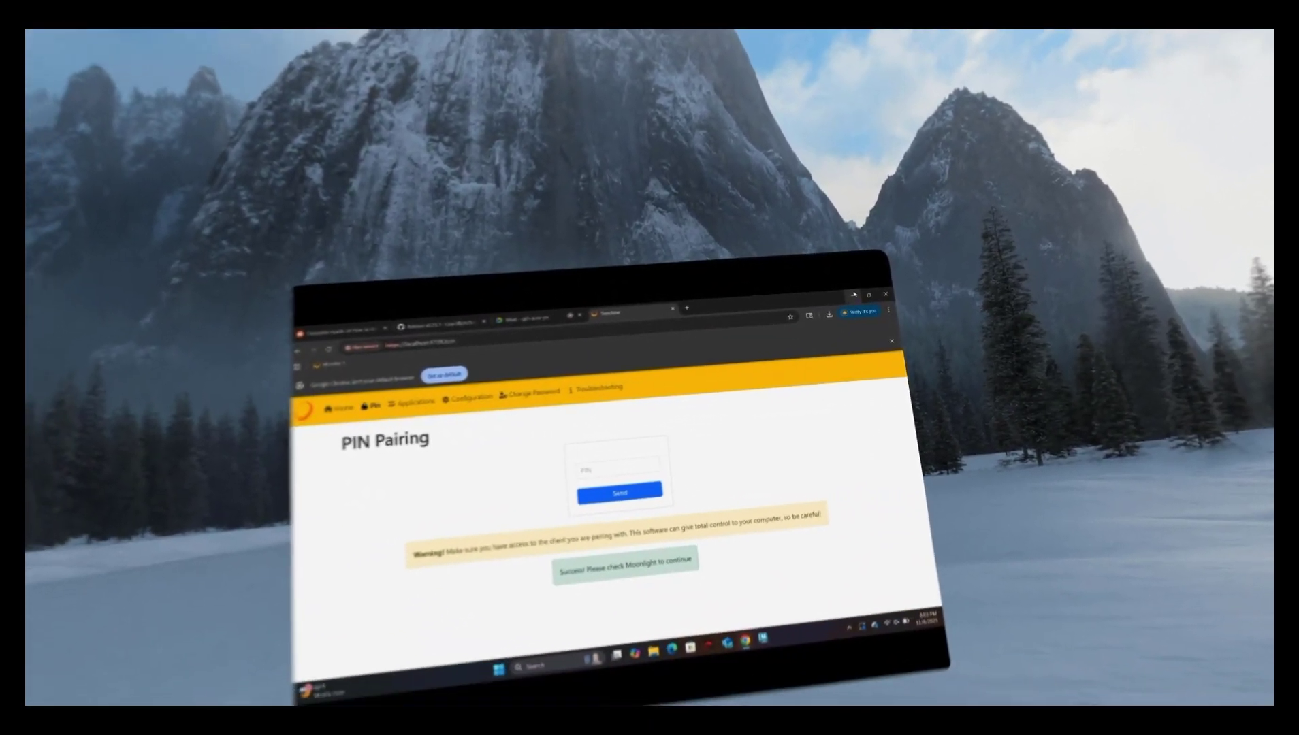
Minimize Chrome on the streamed desktop to reveal the mountain-lake wallpaper.
{"action": "left_click", "coordinate": [868, 296]}
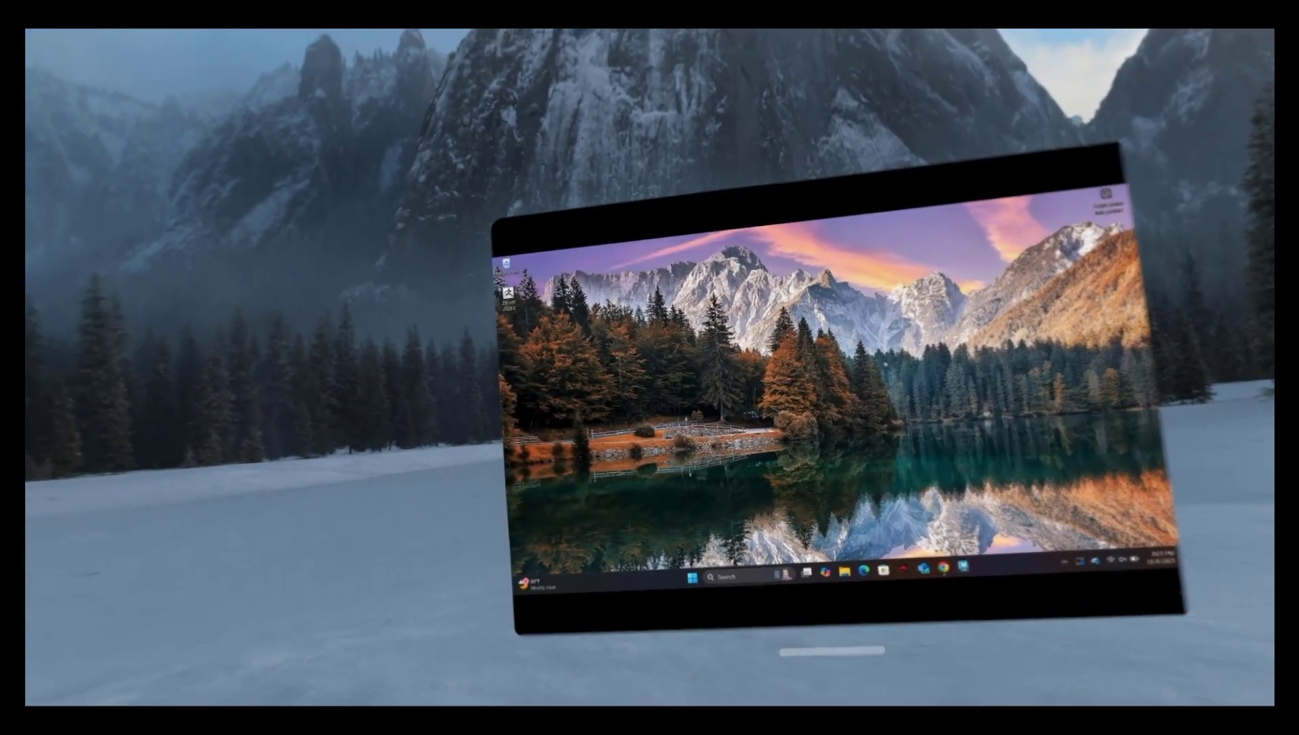